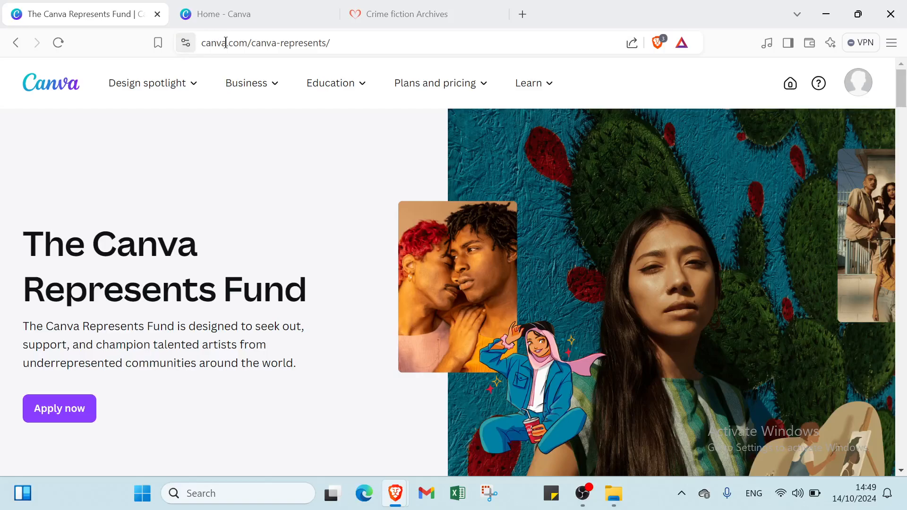
{"action": "scroll", "coordinate": [392, 419], "scroll_direction": "down", "scroll_amount": 2}
{"action": "scroll", "coordinate": [392, 419], "scroll_direction": "up", "scroll_amount": 2}
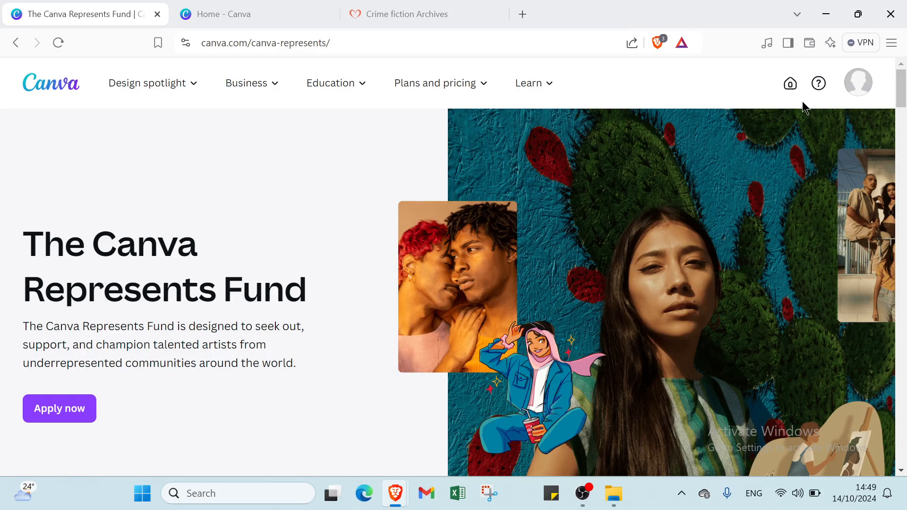
{"action": "left_click", "coordinate": [270, 12]}
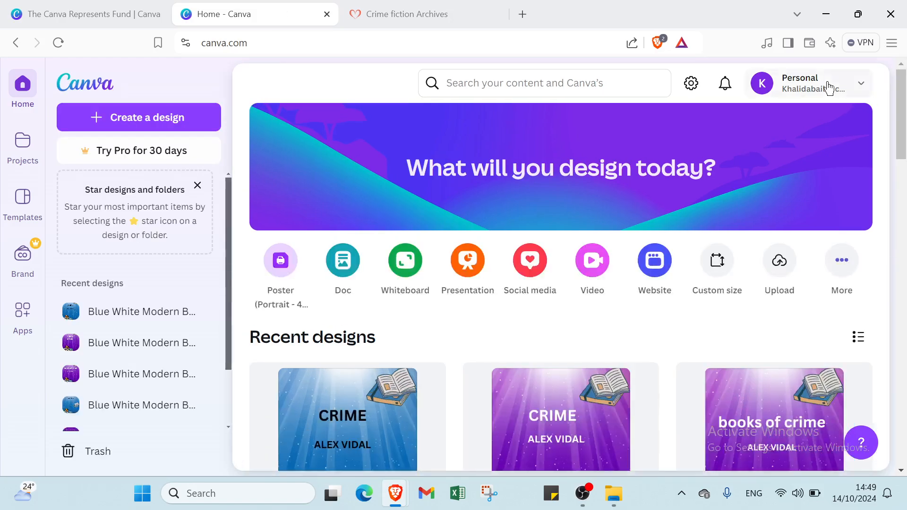
{"action": "left_click", "coordinate": [114, 21]}
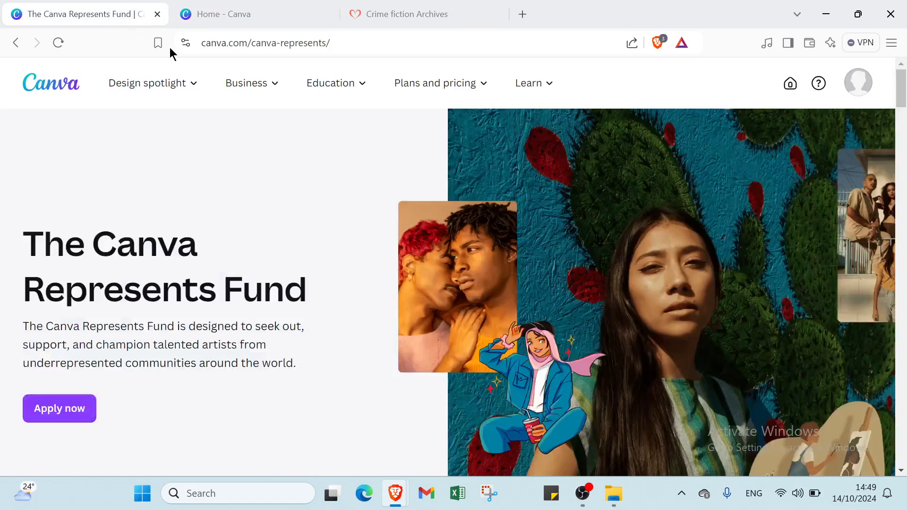
Open the Canva home page from the account options and go back to the Canva Represents Fund page
{"action": "mouse_move", "coordinate": [151, 83]}
{"action": "mouse_move", "coordinate": [435, 84]}
{"action": "left_click", "coordinate": [859, 92]}
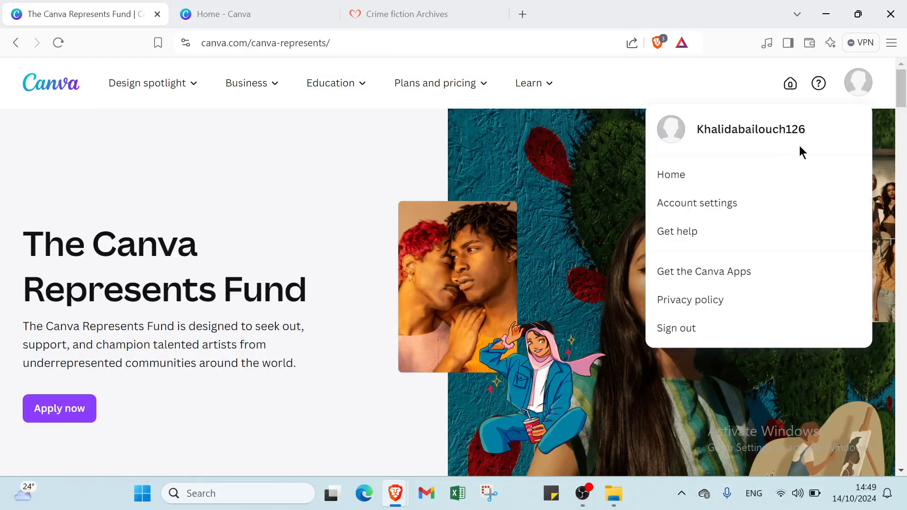
{"action": "left_click", "coordinate": [697, 174]}
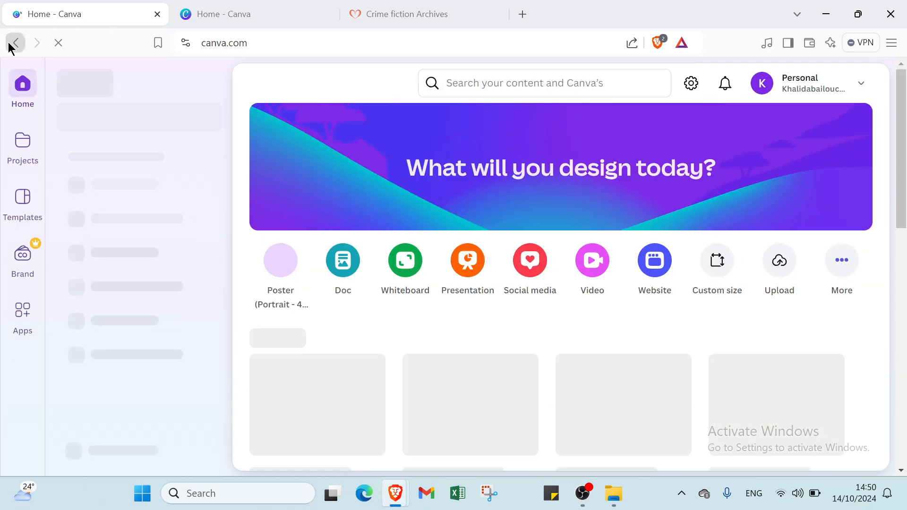
{"action": "left_click", "coordinate": [16, 43]}
Review the Canva Represents Fund page down to the section on content that represents everyone
{"action": "scroll", "coordinate": [421, 297], "scroll_direction": "down", "scroll_amount": 5}
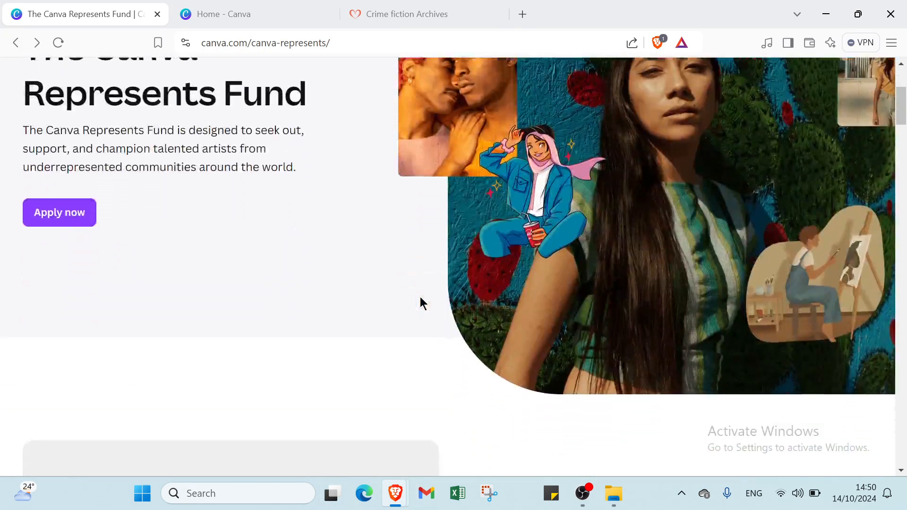
{"action": "scroll", "coordinate": [421, 298], "scroll_direction": "down", "scroll_amount": 2}
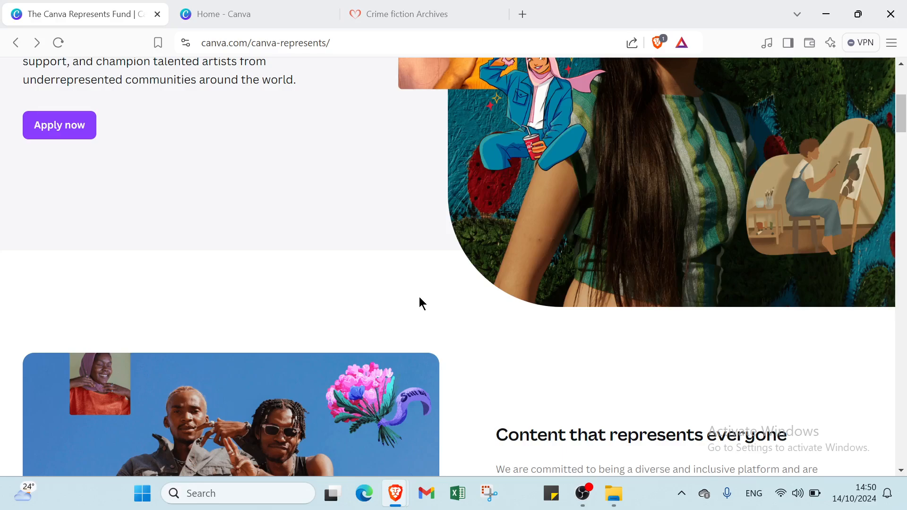
{"action": "scroll", "coordinate": [420, 298], "scroll_direction": "down", "scroll_amount": 5}
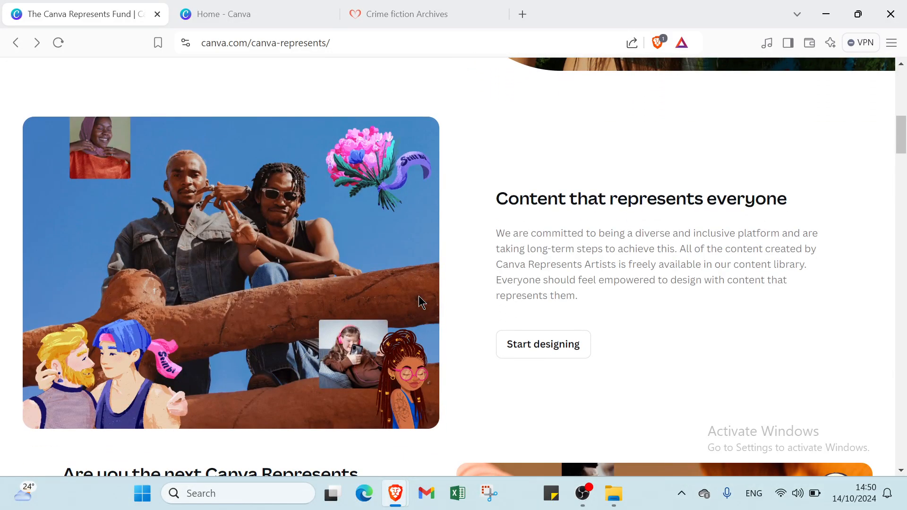
{"action": "scroll", "coordinate": [419, 296], "scroll_direction": "up", "scroll_amount": 10}
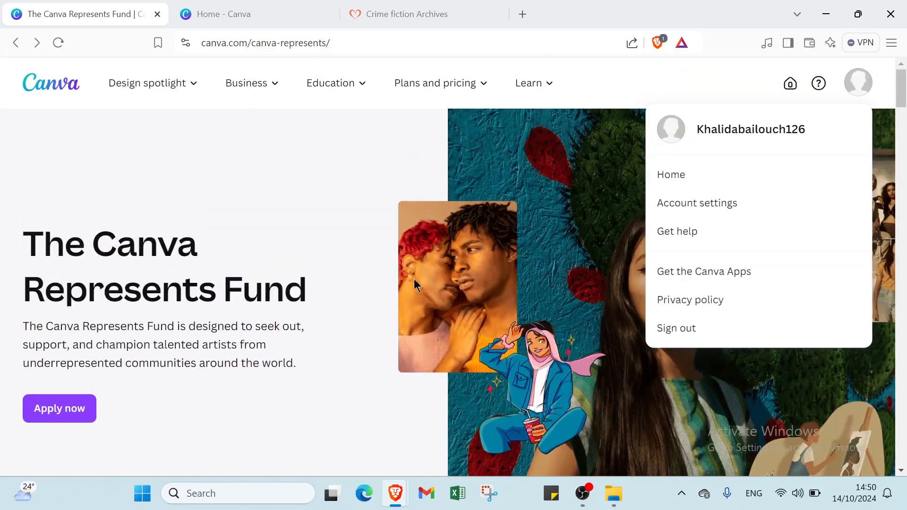
Search for "books" from the already open Canva home page and show all matching Canva templates
{"action": "left_click", "coordinate": [254, 9]}
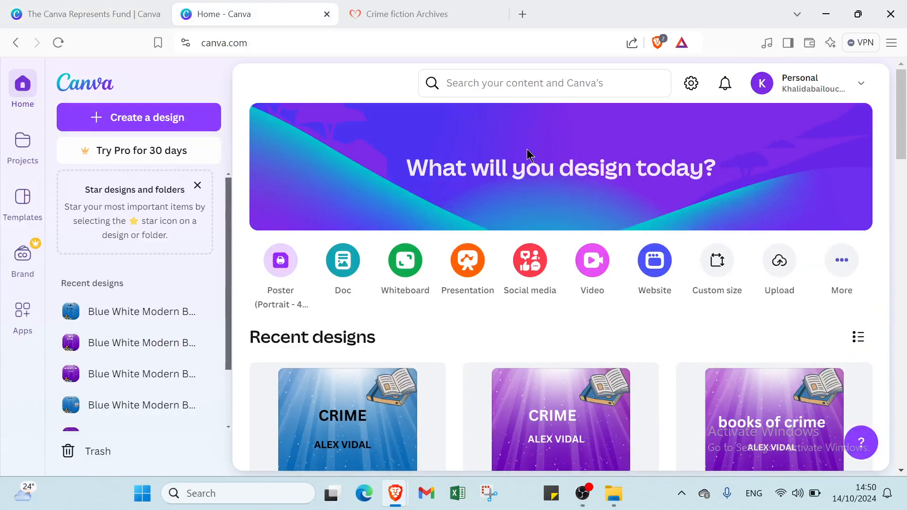
{"action": "left_click", "coordinate": [518, 87]}
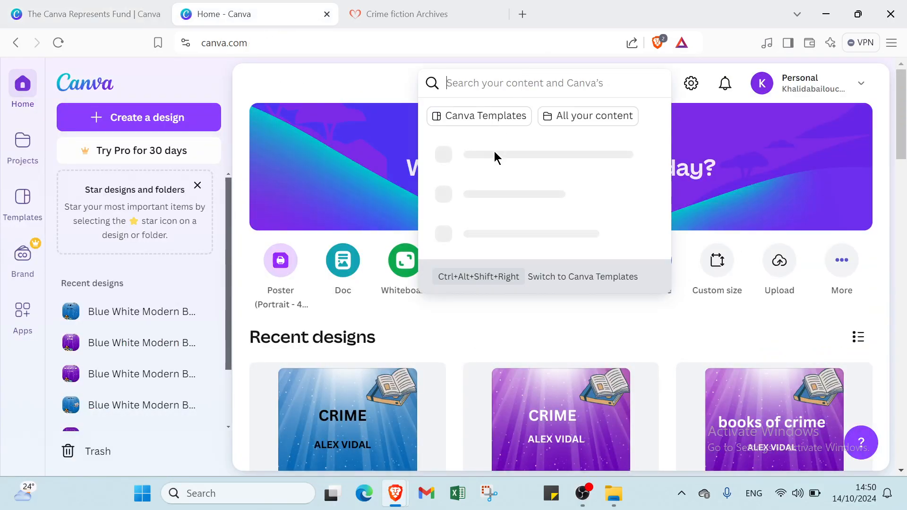
{"action": "type", "text": "b"}
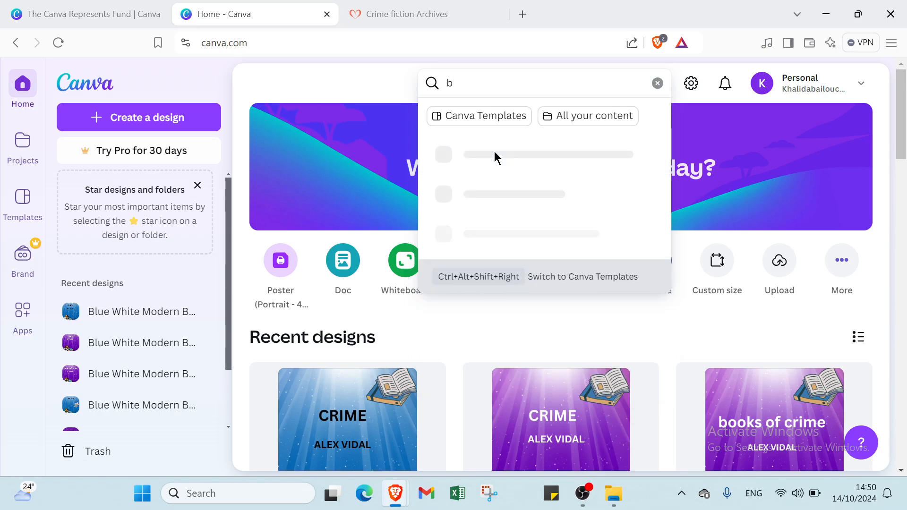
{"action": "type", "text": "ooks"}
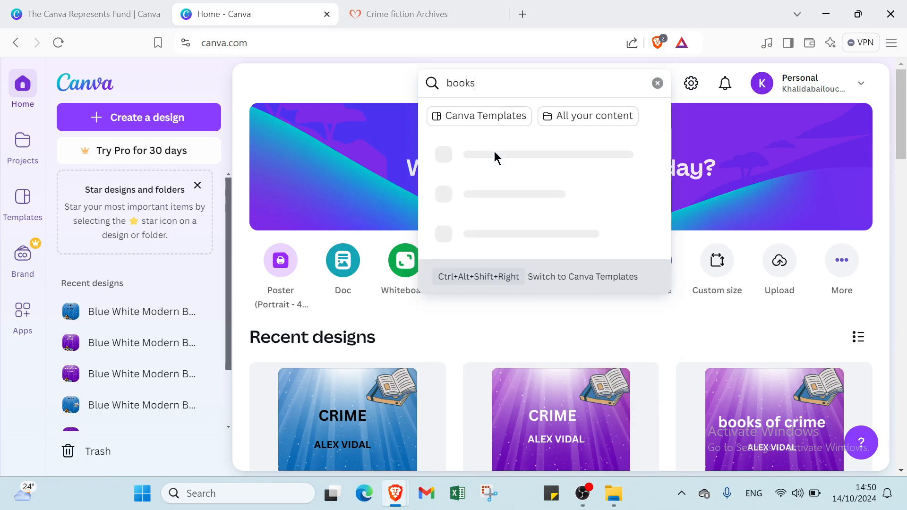
{"action": "key", "text": "Return"}
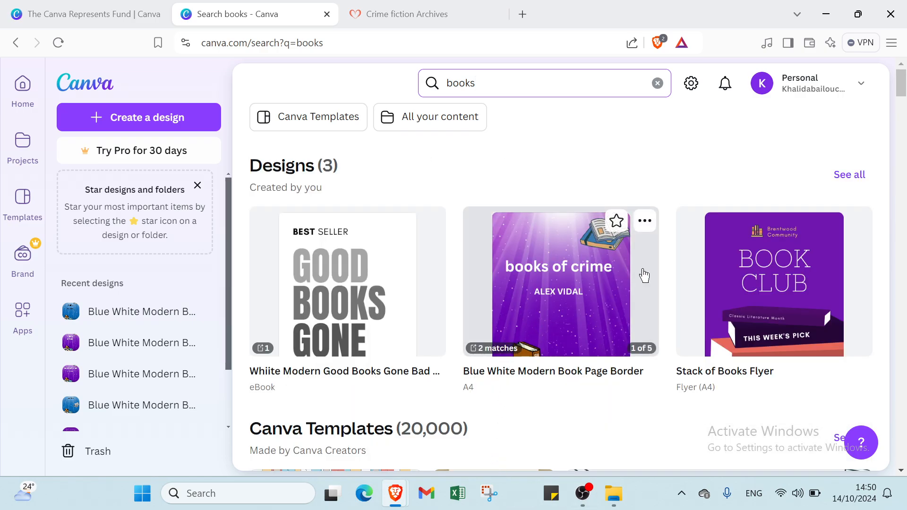
{"action": "scroll", "coordinate": [775, 358], "scroll_direction": "down", "scroll_amount": 3}
{"action": "left_click", "coordinate": [859, 202]}
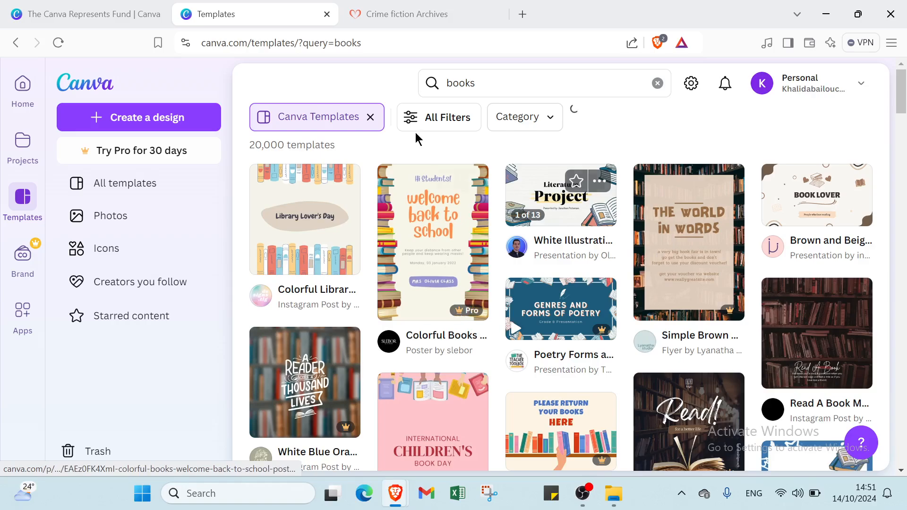
Filter the book templates to free ones in white and apply the filters
{"action": "left_click", "coordinate": [445, 118]}
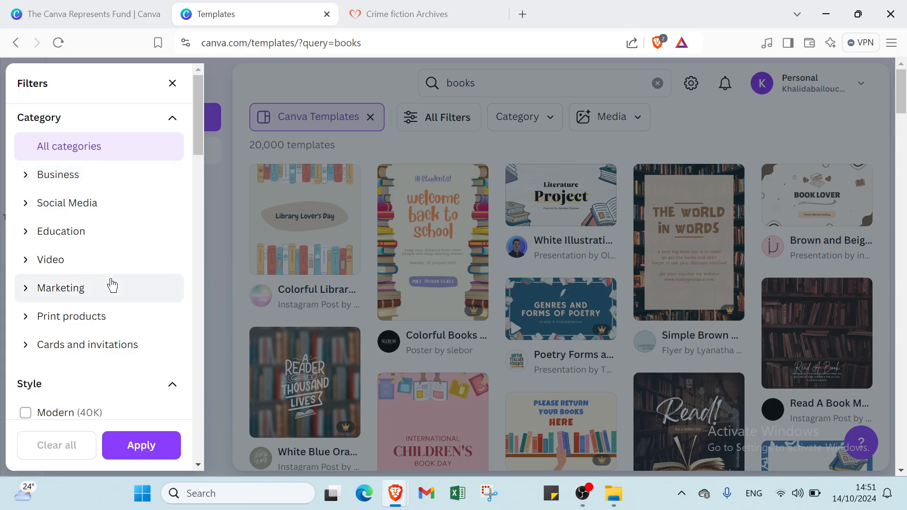
{"action": "scroll", "coordinate": [106, 265], "scroll_direction": "down", "scroll_amount": 2}
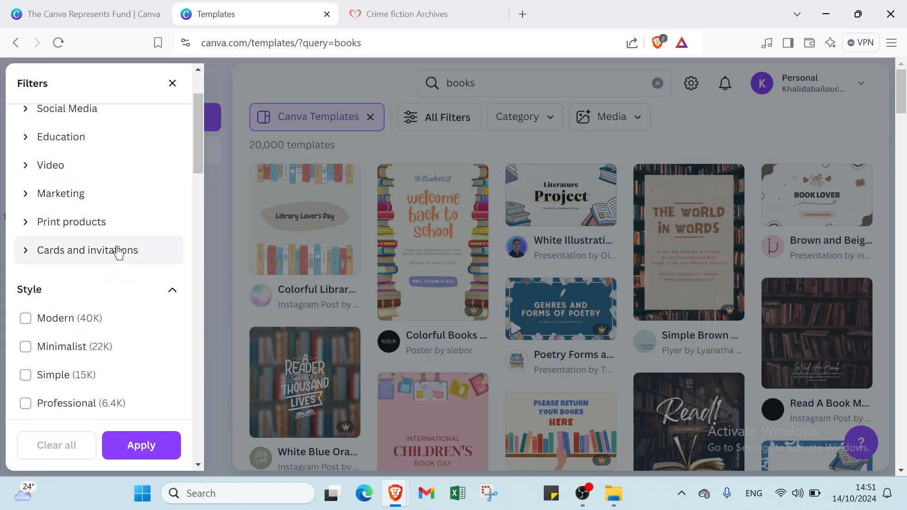
{"action": "scroll", "coordinate": [126, 243], "scroll_direction": "down", "scroll_amount": 3}
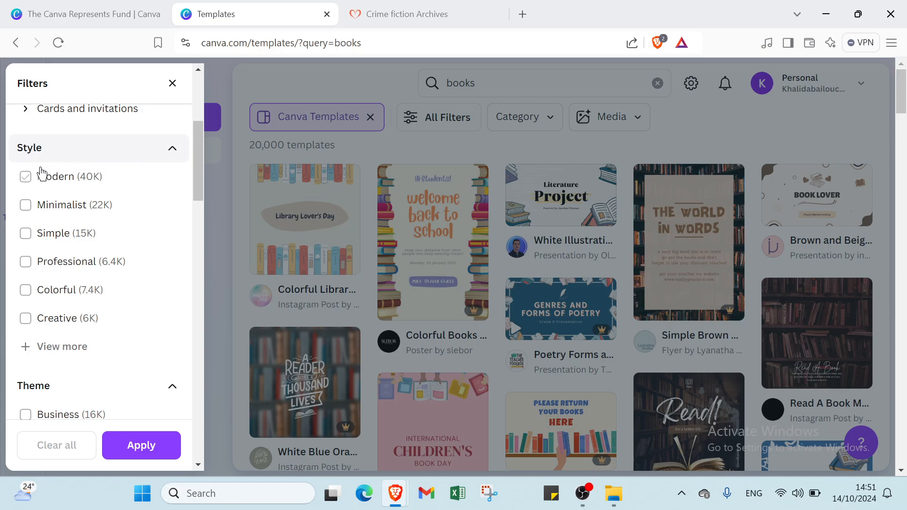
{"action": "scroll", "coordinate": [44, 217], "scroll_direction": "down", "scroll_amount": 7}
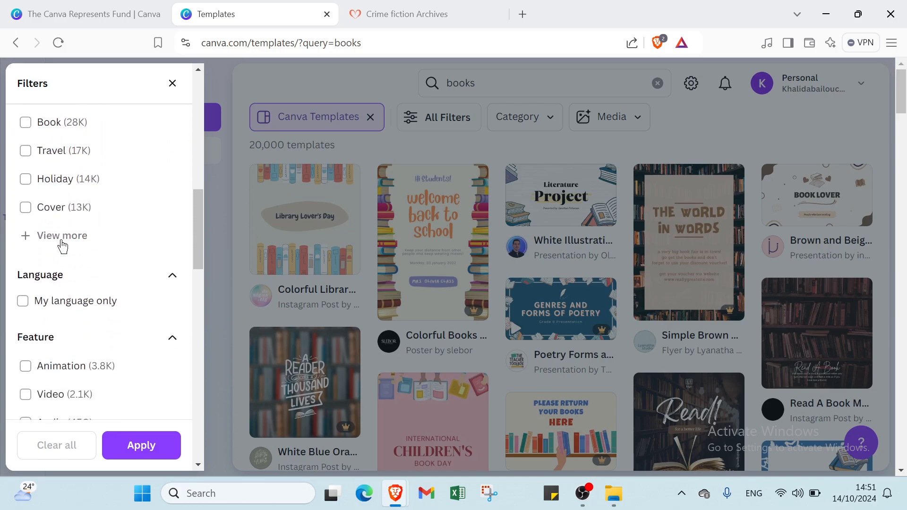
{"action": "scroll", "coordinate": [63, 246], "scroll_direction": "down", "scroll_amount": 4}
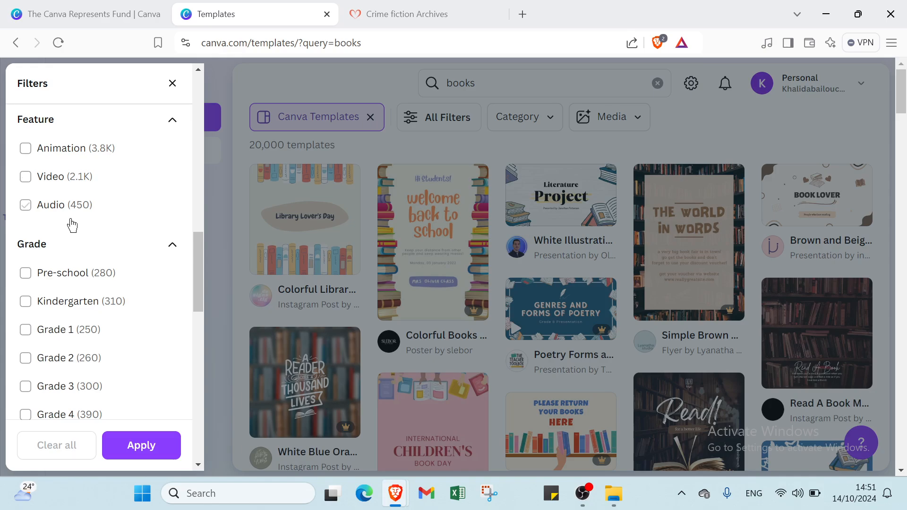
{"action": "scroll", "coordinate": [68, 236], "scroll_direction": "down", "scroll_amount": 10}
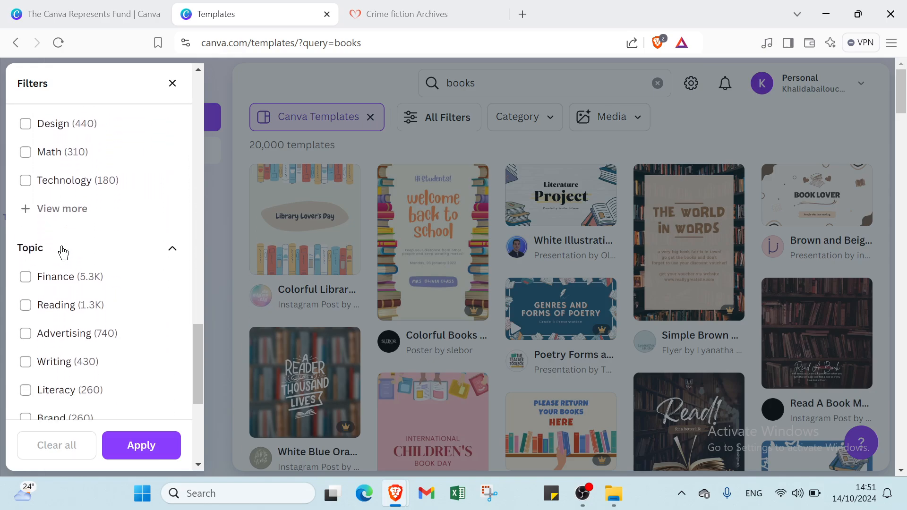
{"action": "scroll", "coordinate": [63, 252], "scroll_direction": "down", "scroll_amount": 6}
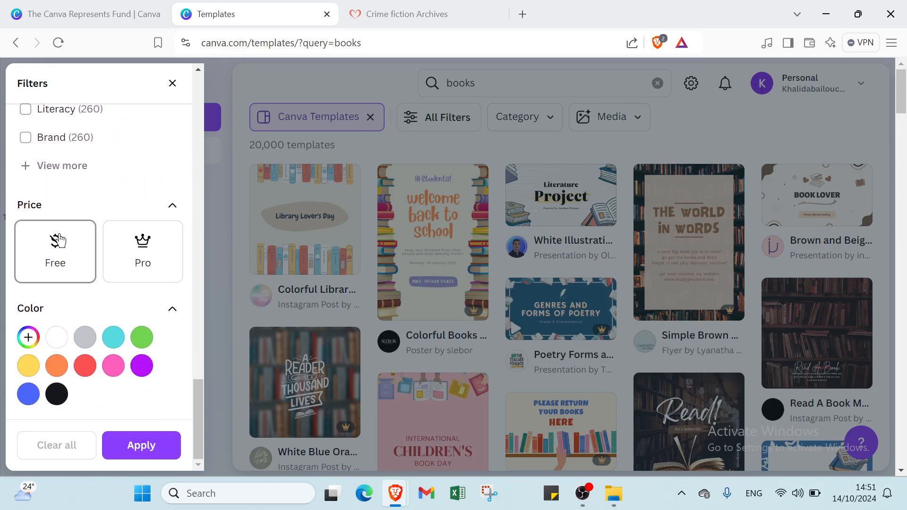
{"action": "left_click", "coordinate": [58, 241]}
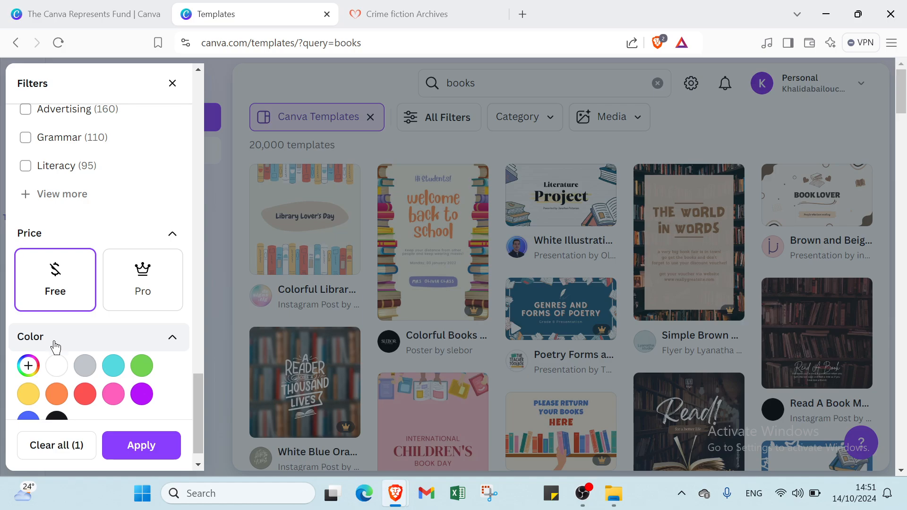
{"action": "left_click", "coordinate": [56, 367]}
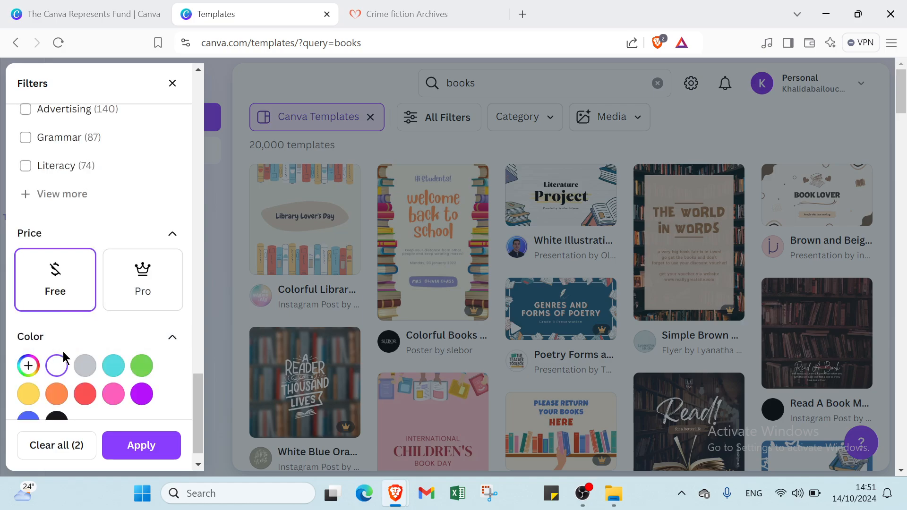
{"action": "left_click", "coordinate": [140, 451]}
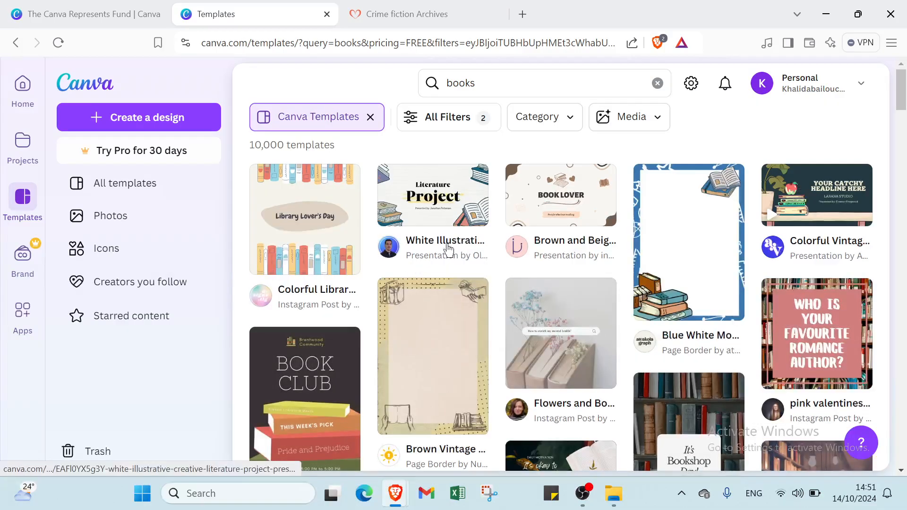
Choose the Blue White Modern Book Page Border template and open it for customizing
{"action": "scroll", "coordinate": [448, 249], "scroll_direction": "down", "scroll_amount": 3}
{"action": "scroll", "coordinate": [567, 302], "scroll_direction": "up", "scroll_amount": 3}
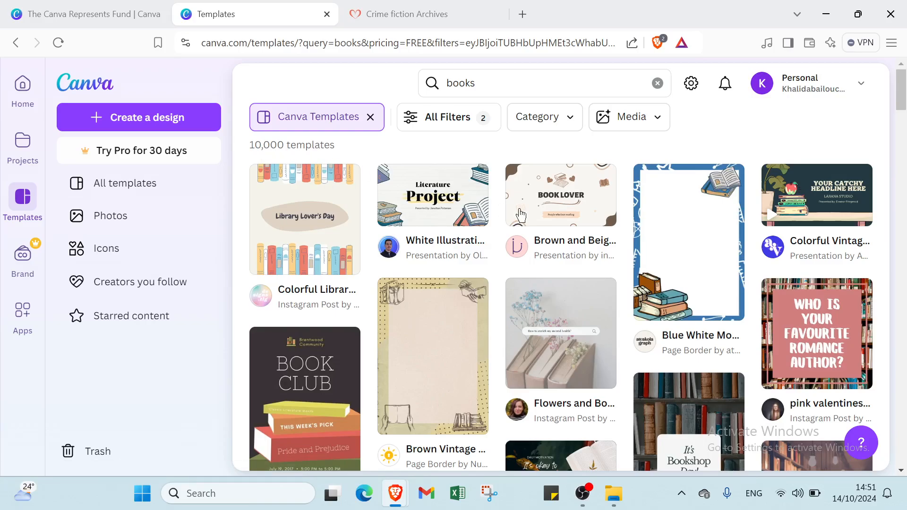
{"action": "left_click", "coordinate": [661, 252]}
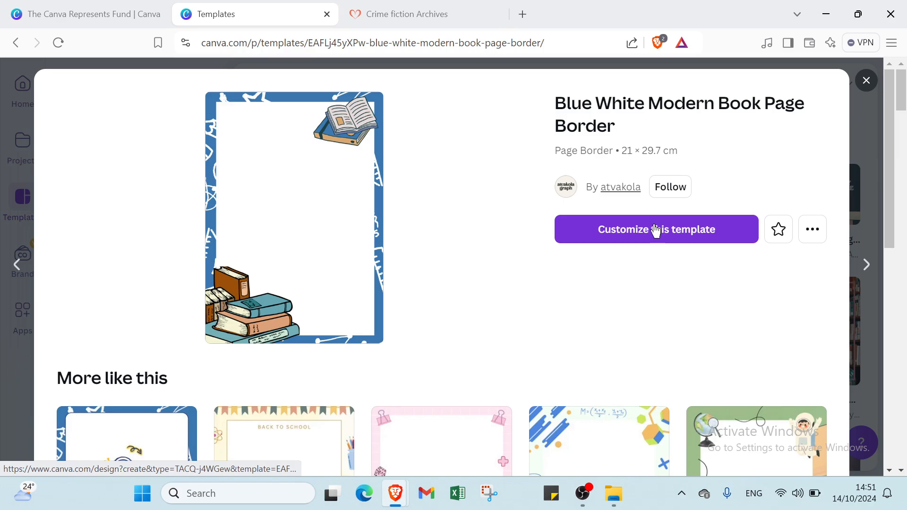
{"action": "left_click", "coordinate": [656, 229]}
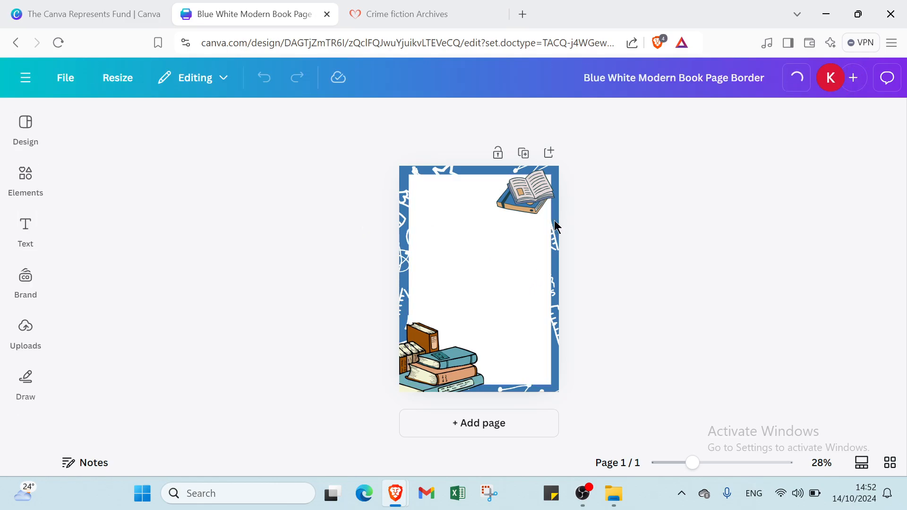
Add three new pages after the book border page
{"action": "left_click", "coordinate": [502, 424]}
{"action": "left_click", "coordinate": [486, 423]}
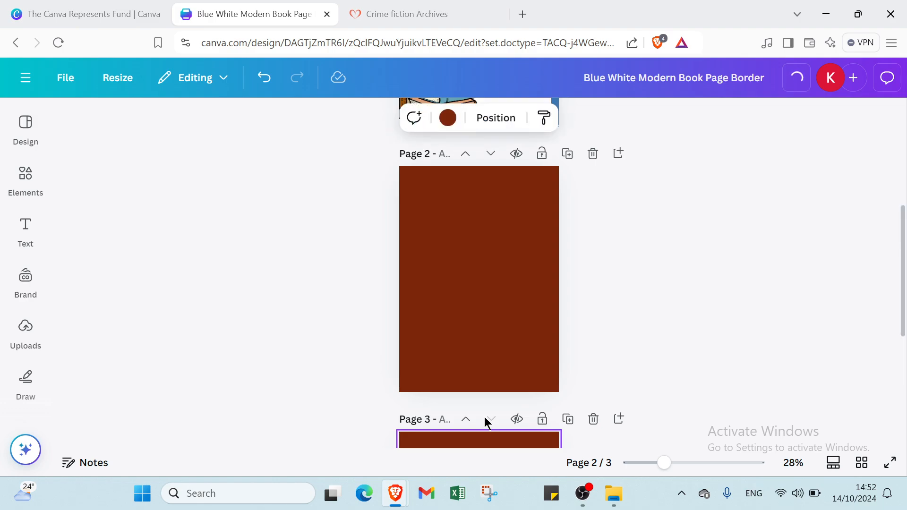
{"action": "left_click", "coordinate": [471, 423]}
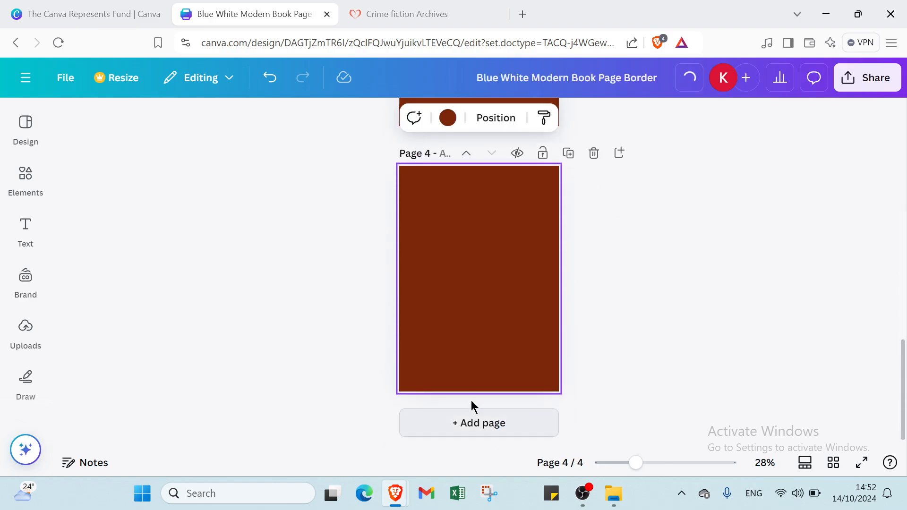
Change the background color of pages 4, 3 and 2 to white (#ffffff)
{"action": "left_click", "coordinate": [449, 120]}
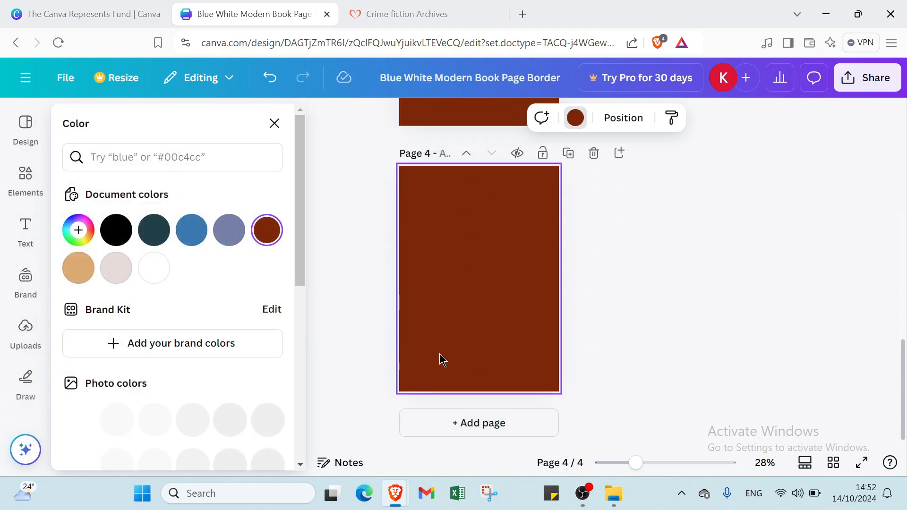
{"action": "left_click", "coordinate": [147, 274]}
{"action": "scroll", "coordinate": [500, 256], "scroll_direction": "up", "scroll_amount": 3}
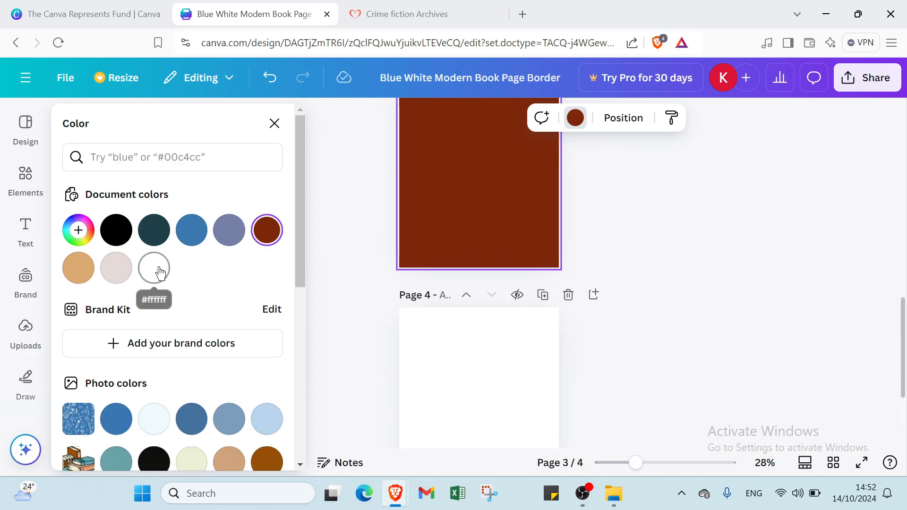
{"action": "left_click", "coordinate": [159, 273]}
{"action": "scroll", "coordinate": [480, 257], "scroll_direction": "up", "scroll_amount": 5}
{"action": "left_click", "coordinate": [468, 270]}
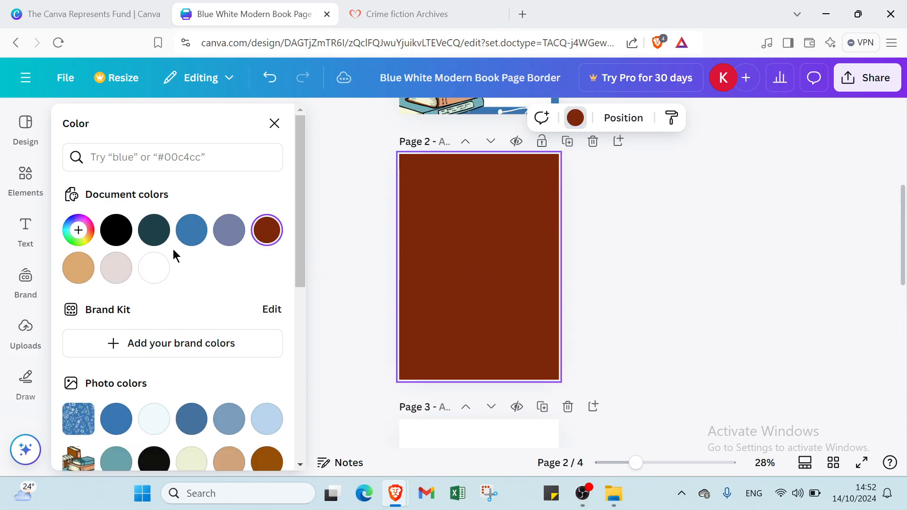
{"action": "left_click", "coordinate": [154, 268]}
{"action": "scroll", "coordinate": [331, 255], "scroll_direction": "up", "scroll_amount": 5}
{"action": "left_click", "coordinate": [518, 303]}
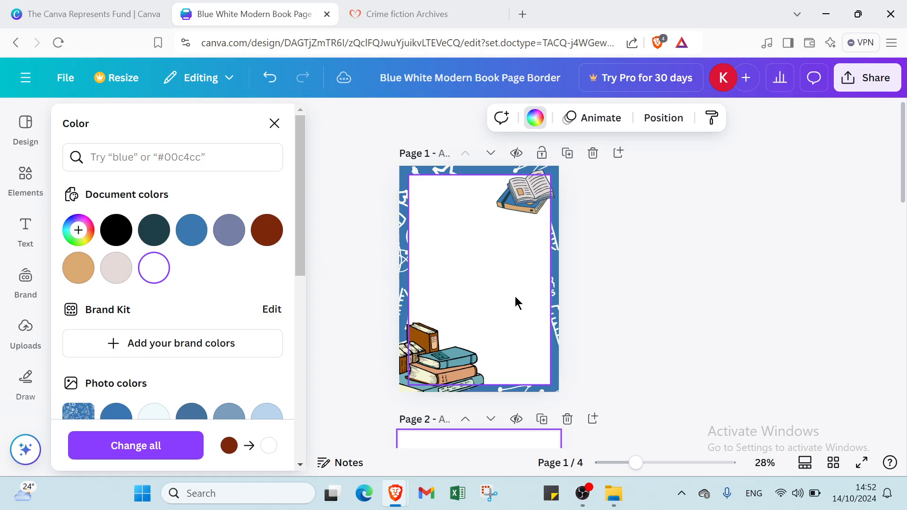
{"action": "scroll", "coordinate": [505, 290], "scroll_direction": "down", "scroll_amount": 4}
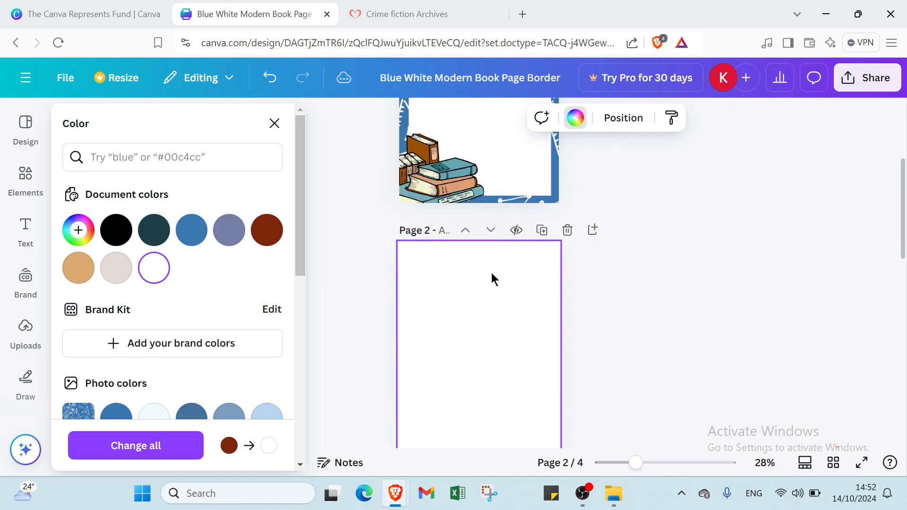
Place the uploaded purple light-rays image on page 2 and stretch it to cover the whole page
{"action": "left_click", "coordinate": [20, 333]}
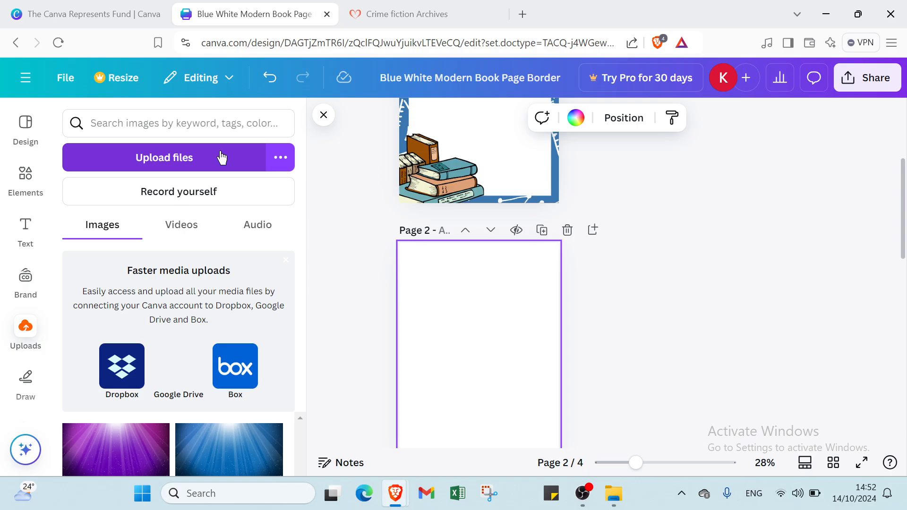
{"action": "left_click", "coordinate": [97, 456]}
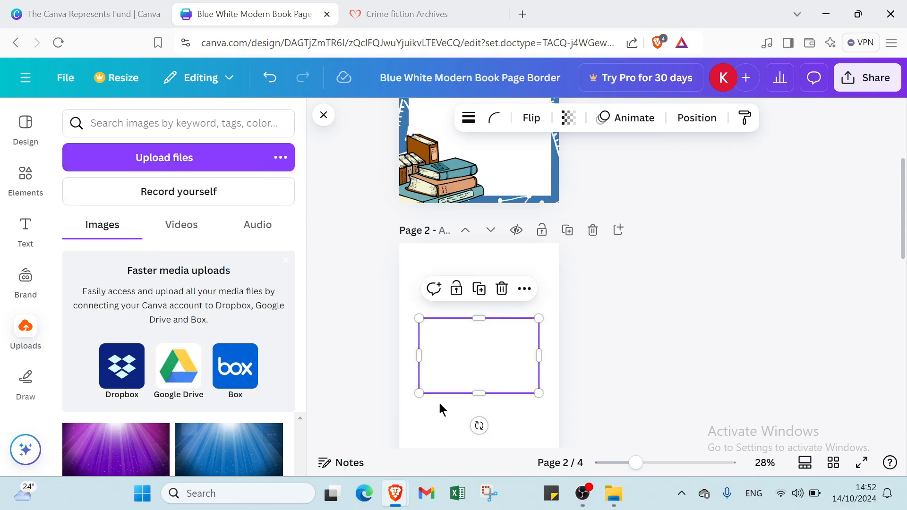
{"action": "left_click_drag", "start_coordinate": [475, 317], "coordinate": [462, 243]}
{"action": "left_click_drag", "start_coordinate": [480, 396], "coordinate": [474, 424]}
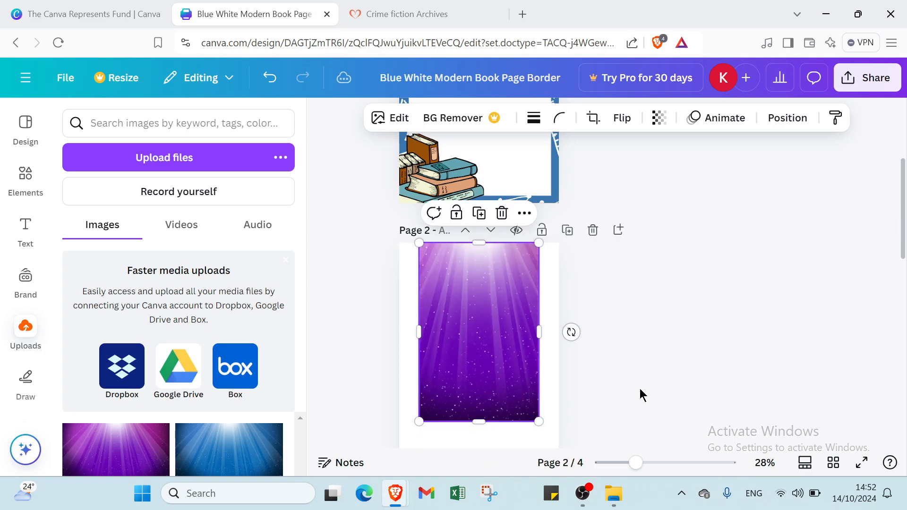
{"action": "scroll", "coordinate": [625, 387], "scroll_direction": "down", "scroll_amount": 2}
{"action": "left_click_drag", "start_coordinate": [482, 328], "coordinate": [474, 374]}
{"action": "left_click_drag", "start_coordinate": [538, 267], "coordinate": [556, 254]}
{"action": "left_click_drag", "start_coordinate": [416, 254], "coordinate": [394, 256]}
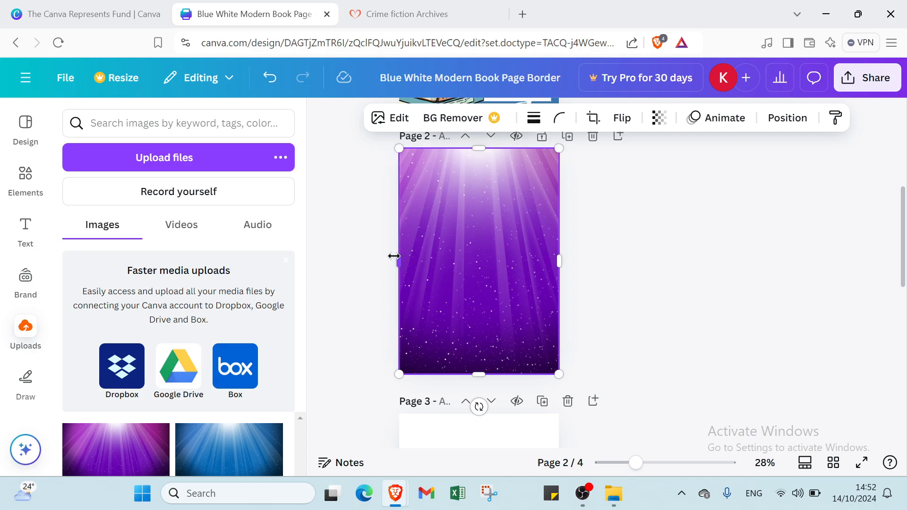
{"action": "left_click", "coordinate": [685, 263]}
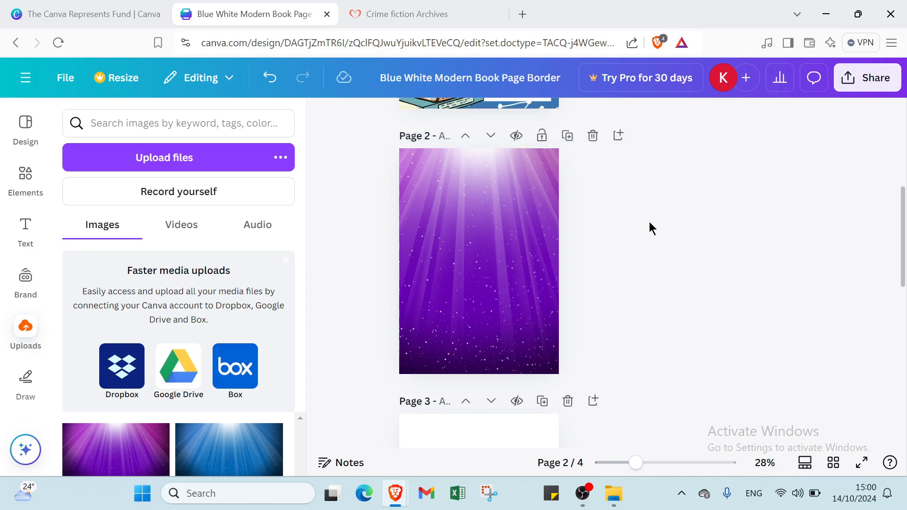
Copy the open-book illustration from page 1 and paste it into the upper-right corner of page 2
{"action": "scroll", "coordinate": [562, 222], "scroll_direction": "up", "scroll_amount": 5}
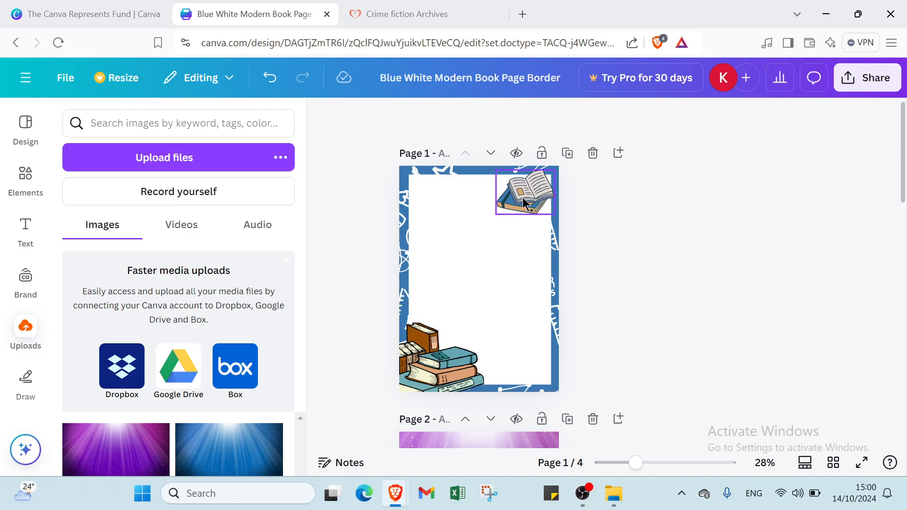
{"action": "left_click", "coordinate": [522, 204]}
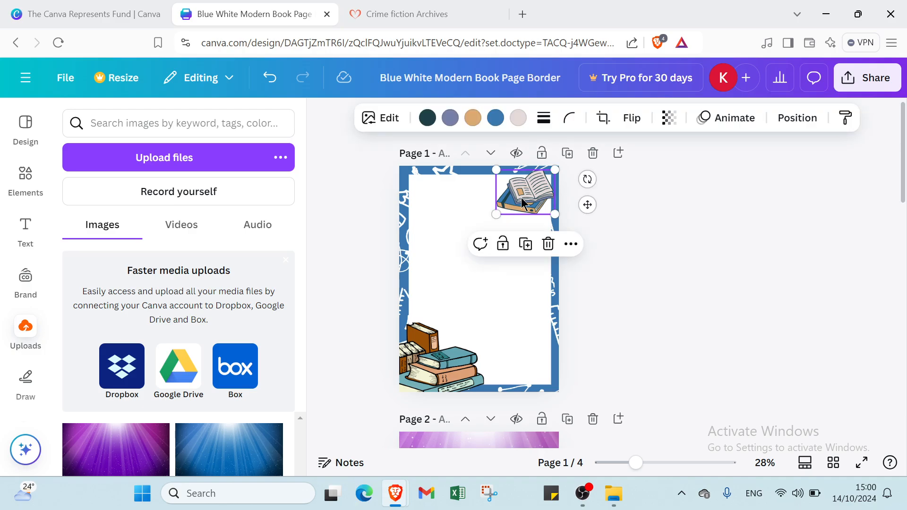
{"action": "scroll", "coordinate": [504, 298], "scroll_direction": "down", "scroll_amount": 4}
{"action": "left_click", "coordinate": [507, 283]}
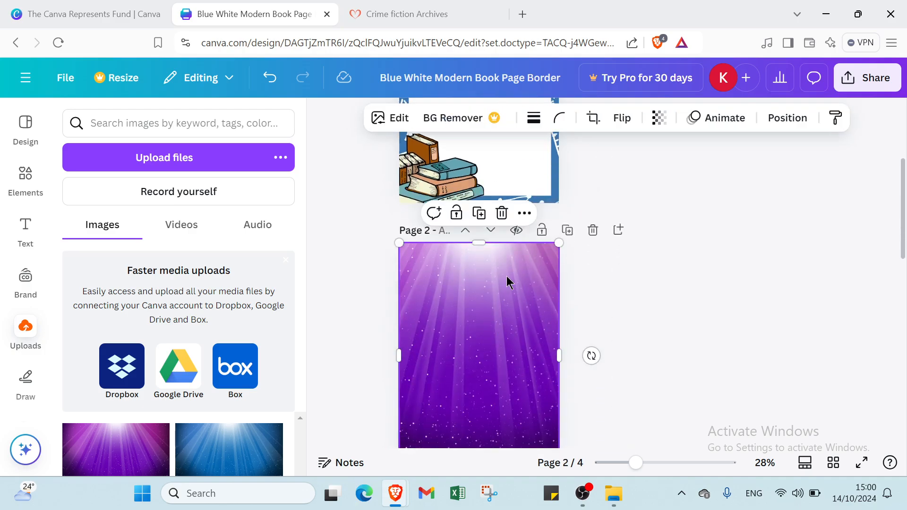
{"action": "key", "text": "ctrl+v"}
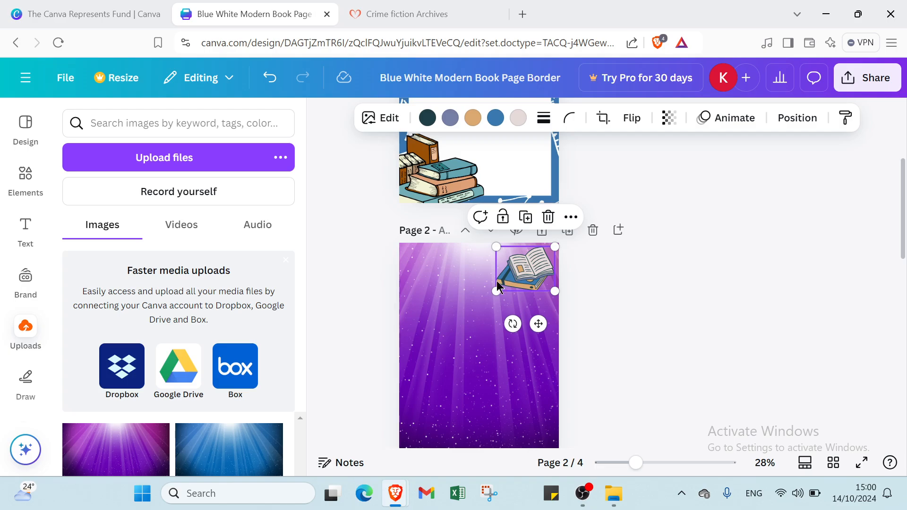
{"action": "left_click_drag", "start_coordinate": [534, 277], "coordinate": [540, 274]}
{"action": "left_click", "coordinate": [636, 286]}
Copy the book-stack illustration from page 1 to page 2 and fit it fully inside the page's lower-left corner
{"action": "left_click", "coordinate": [450, 171]}
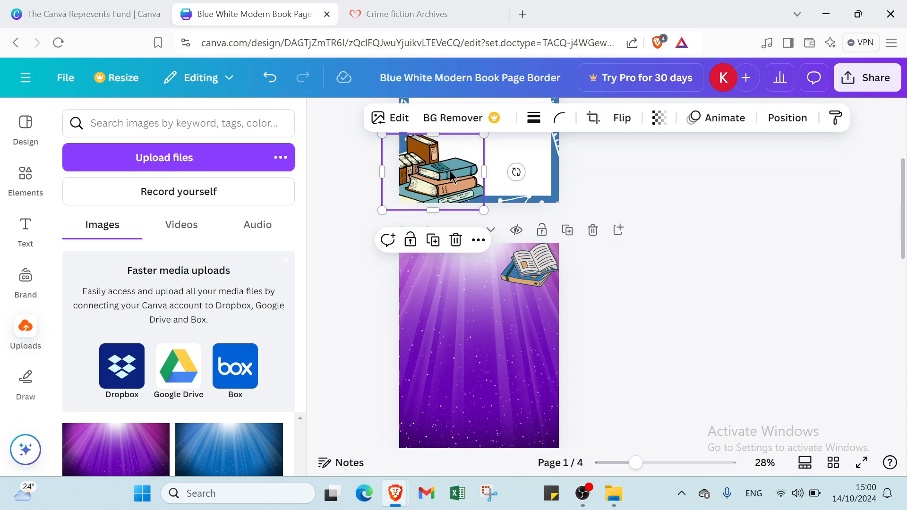
{"action": "left_click", "coordinate": [412, 387]}
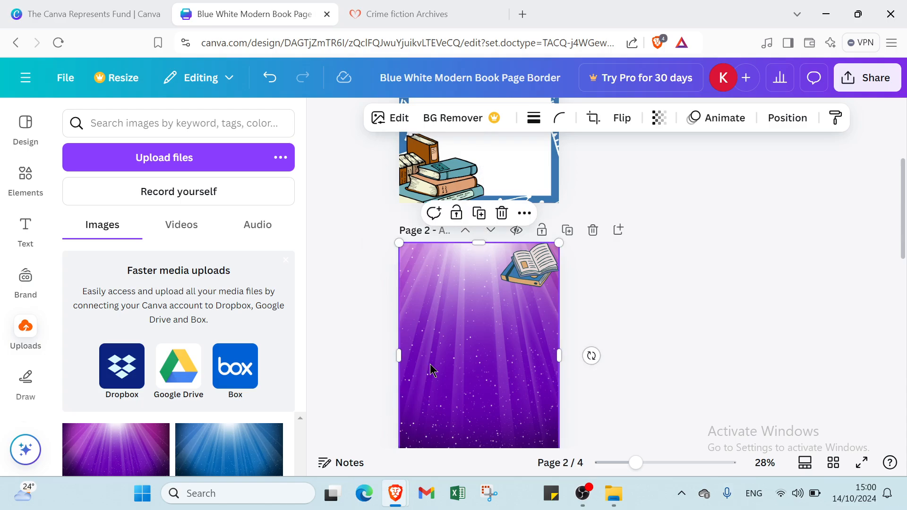
{"action": "key", "text": "ctrl+v"}
{"action": "scroll", "coordinate": [510, 371], "scroll_direction": "down", "scroll_amount": 3}
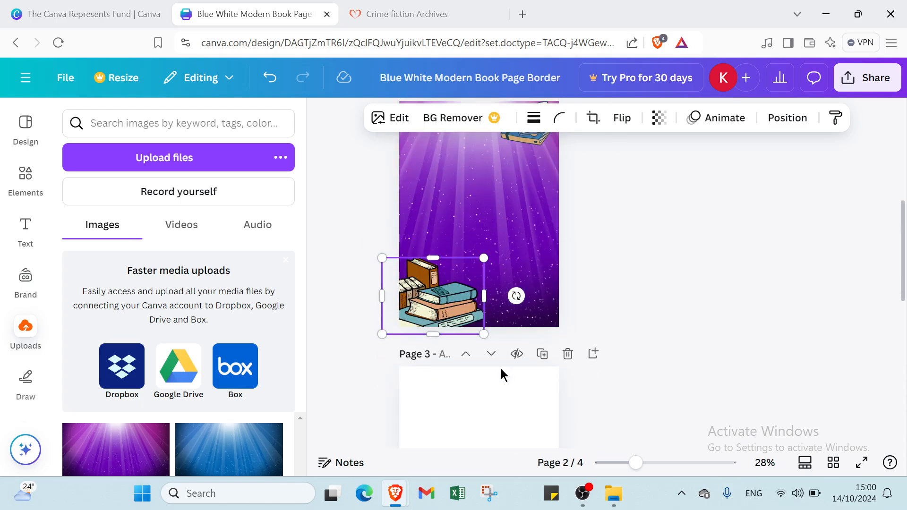
{"action": "left_click_drag", "start_coordinate": [441, 293], "coordinate": [458, 284]}
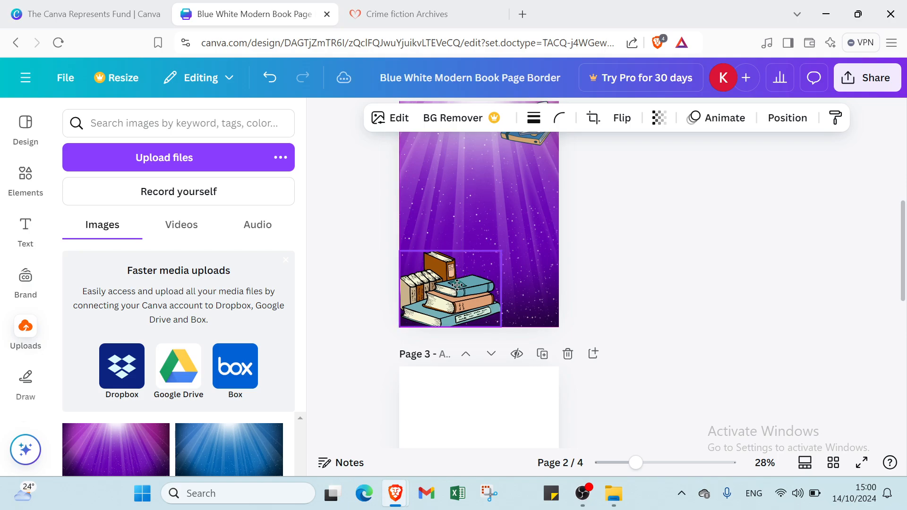
{"action": "left_click", "coordinate": [640, 269]}
Add a heading to page 2 and move it to the upper part of the page, below the open book
{"action": "scroll", "coordinate": [625, 249], "scroll_direction": "up", "scroll_amount": 2}
{"action": "left_click", "coordinate": [468, 234]}
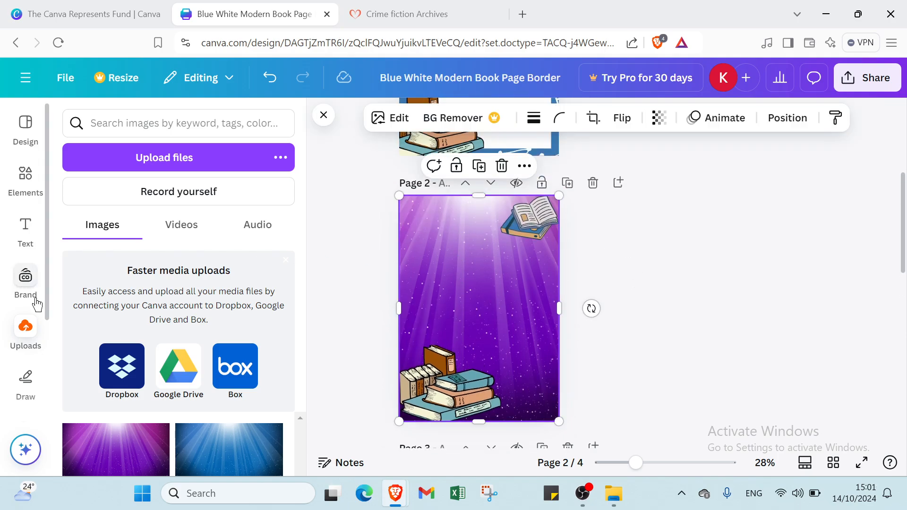
{"action": "left_click", "coordinate": [25, 225]}
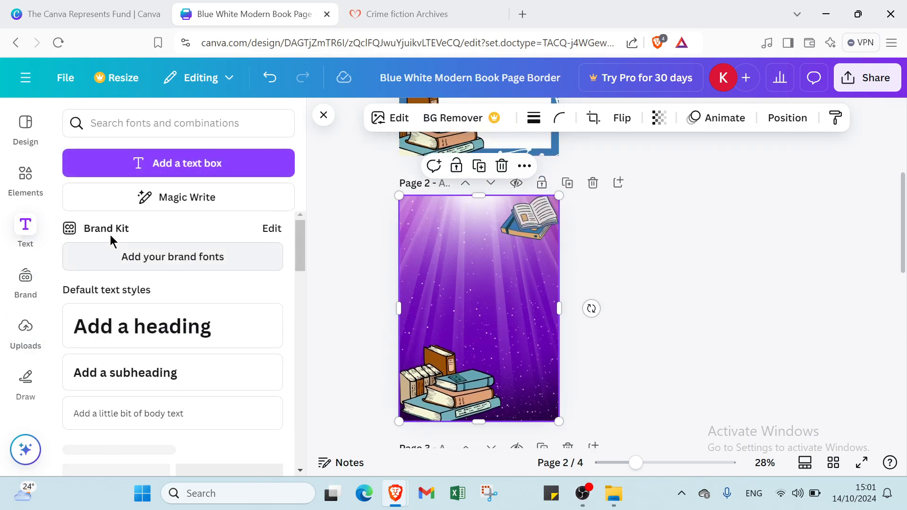
{"action": "left_click", "coordinate": [117, 326]}
{"action": "left_click", "coordinate": [540, 338]}
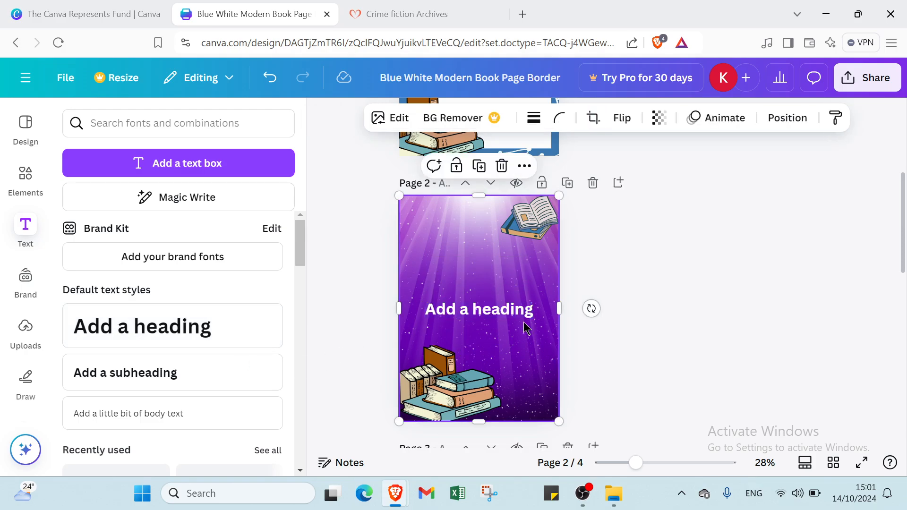
{"action": "left_click", "coordinate": [511, 309]}
{"action": "left_click_drag", "start_coordinate": [499, 285], "coordinate": [489, 233]}
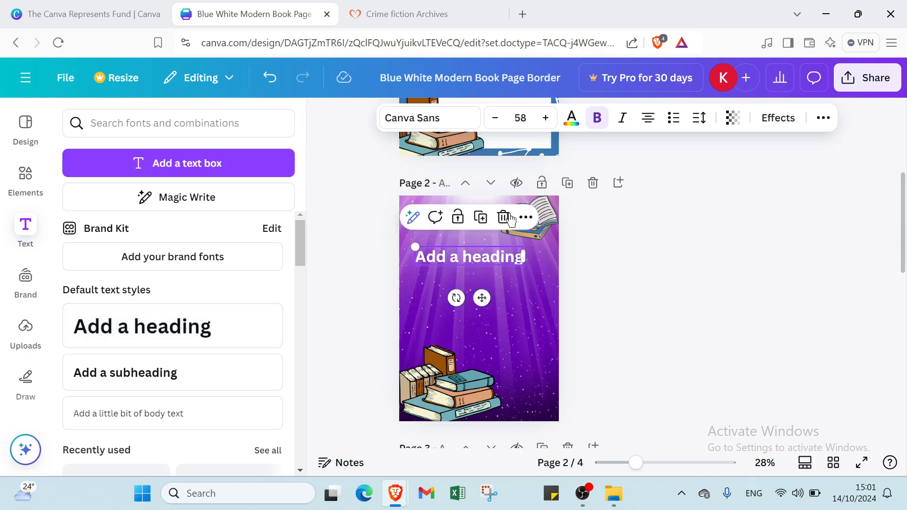
Set the page 2 heading's font size to 64 and its text color to black
{"action": "left_click", "coordinate": [528, 118]}
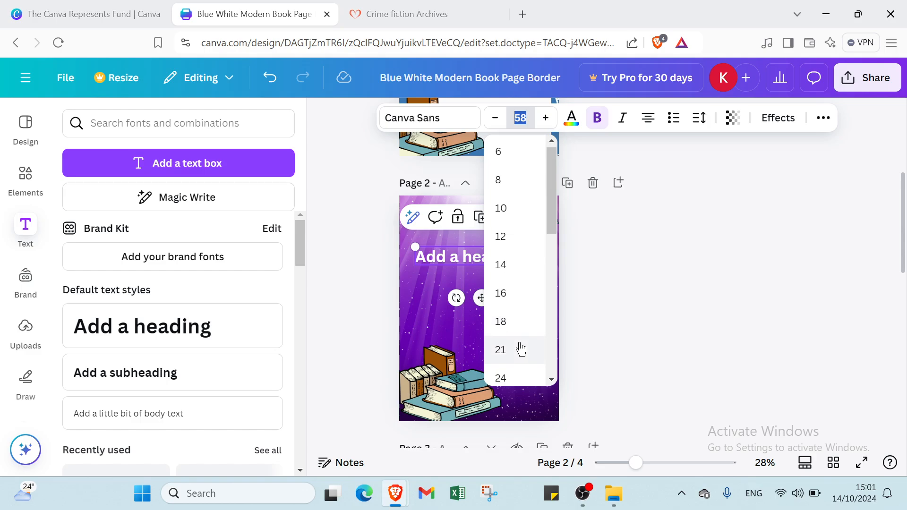
{"action": "scroll", "coordinate": [520, 348], "scroll_direction": "down", "scroll_amount": 1}
{"action": "scroll", "coordinate": [522, 349], "scroll_direction": "down", "scroll_amount": 3}
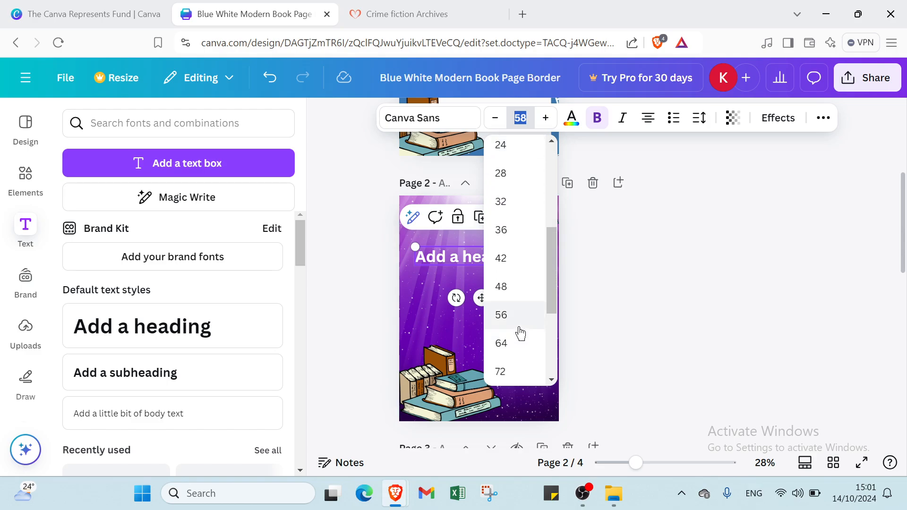
{"action": "left_click", "coordinate": [506, 347]}
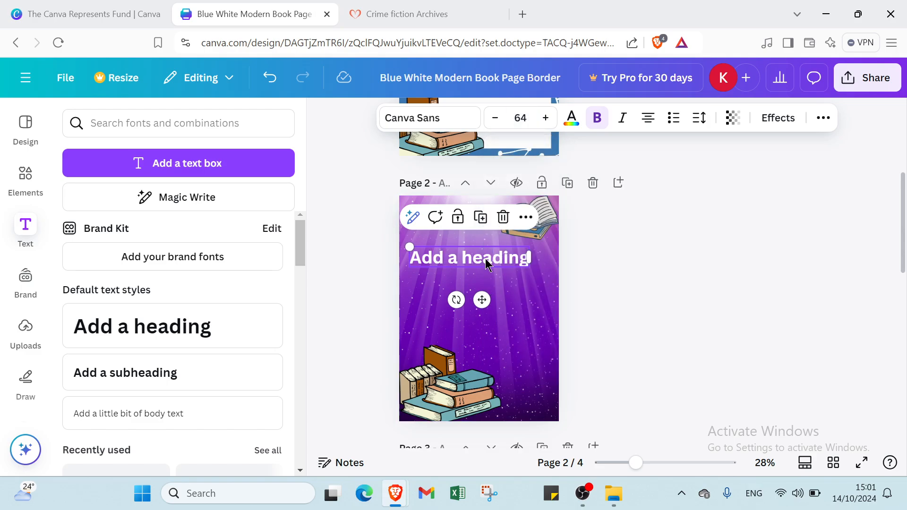
{"action": "left_click_drag", "start_coordinate": [486, 257], "coordinate": [481, 251]}
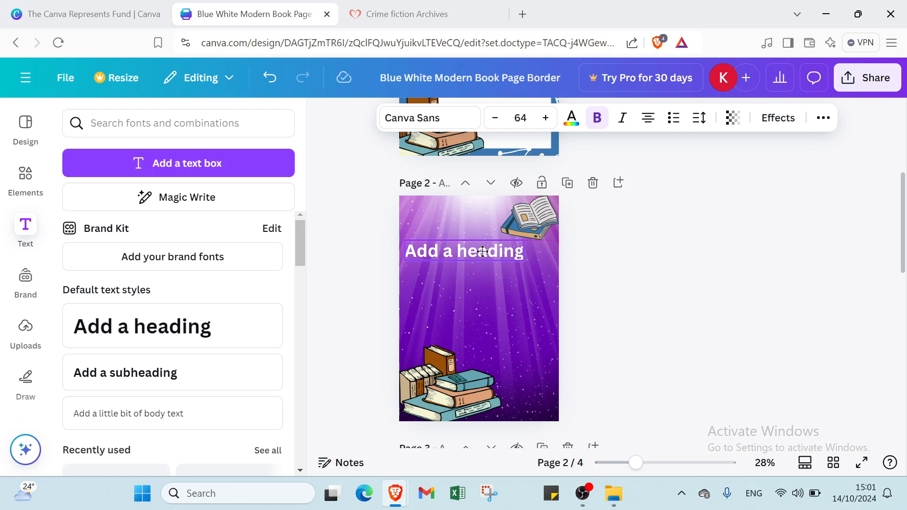
{"action": "double_click", "coordinate": [484, 252]}
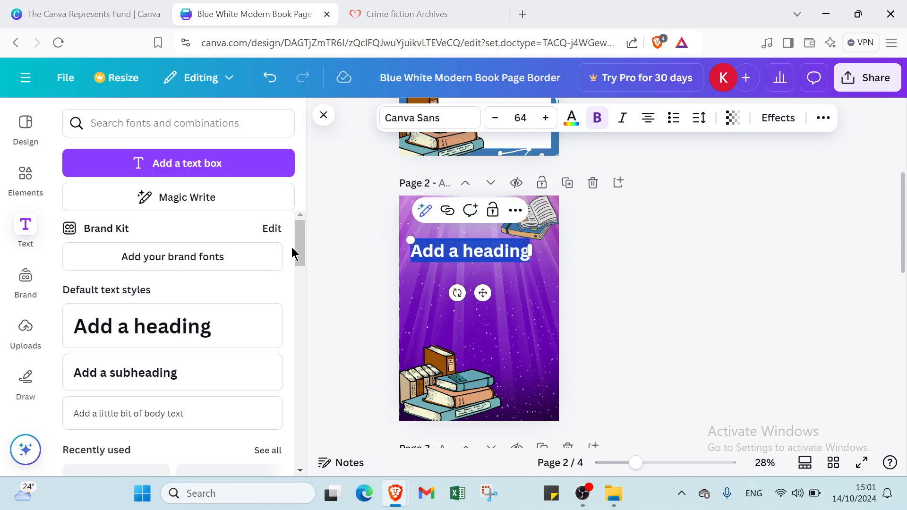
{"action": "left_click", "coordinate": [571, 118]}
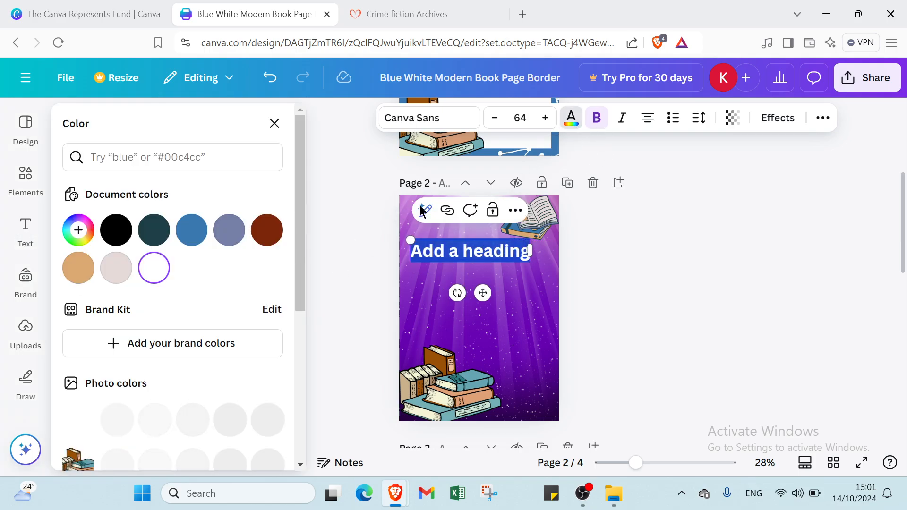
{"action": "left_click", "coordinate": [118, 230]}
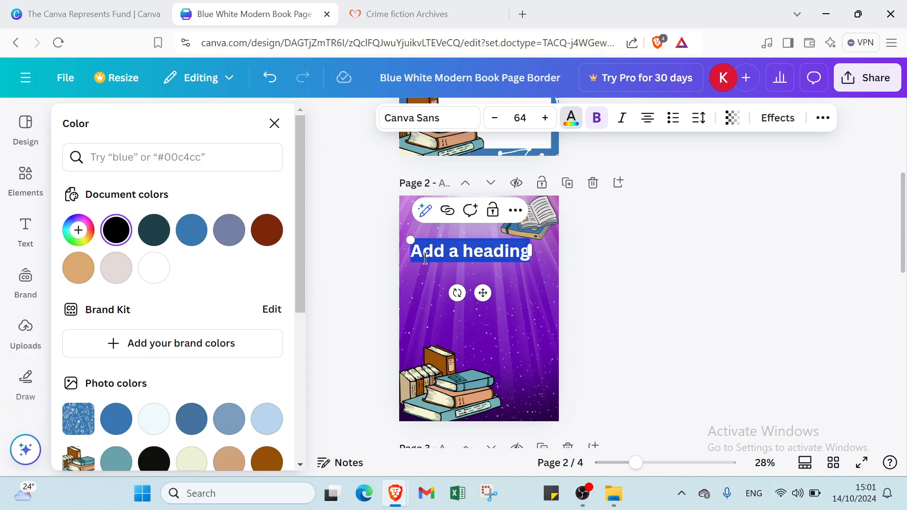
Replace the heading text with "CRIME" and center it horizontally on page 2
{"action": "type", "text": "Cr"}
{"action": "key", "text": "BackSpace"}
{"action": "key", "text": "BackSpace"}
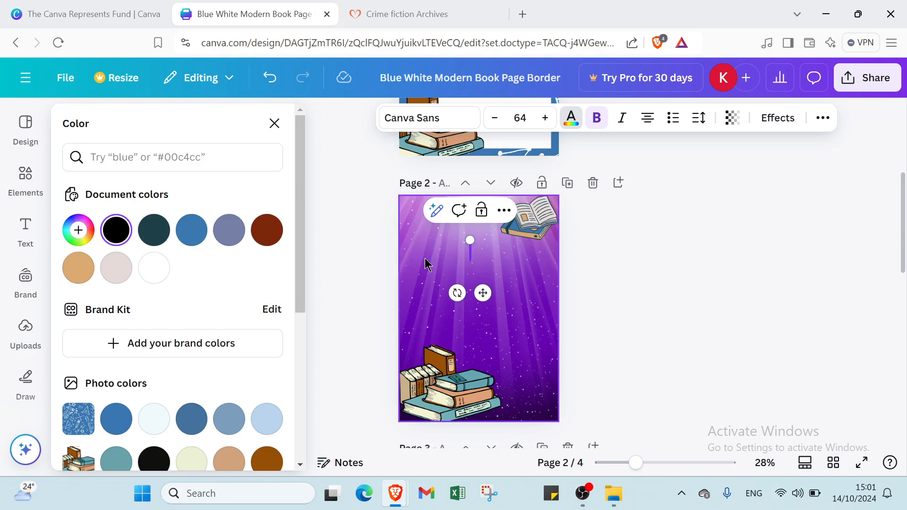
{"action": "type", "text": "CRIME"}
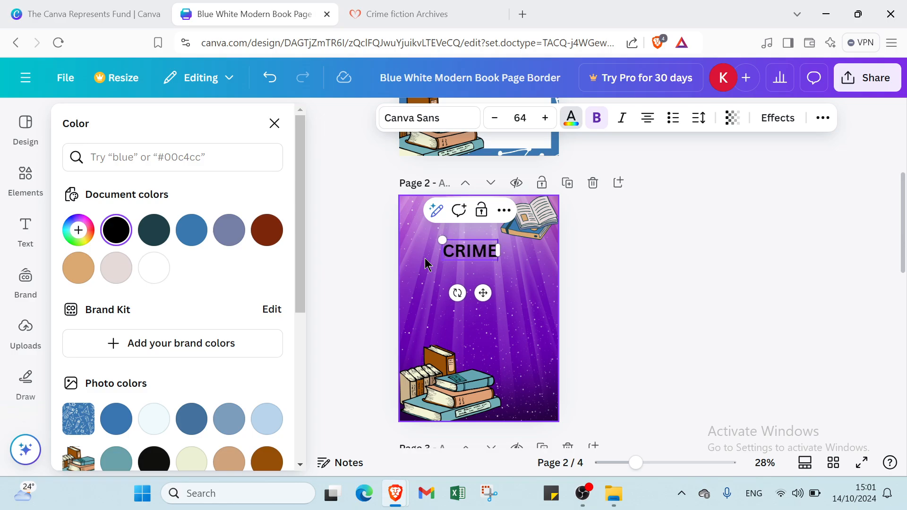
{"action": "left_click", "coordinate": [427, 261]}
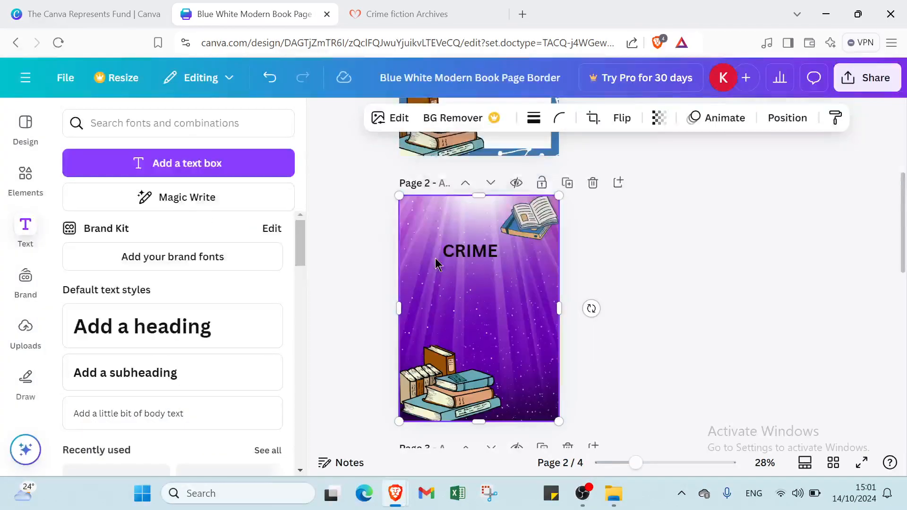
{"action": "left_click_drag", "start_coordinate": [466, 249], "coordinate": [473, 247]}
{"action": "left_click", "coordinate": [525, 282]}
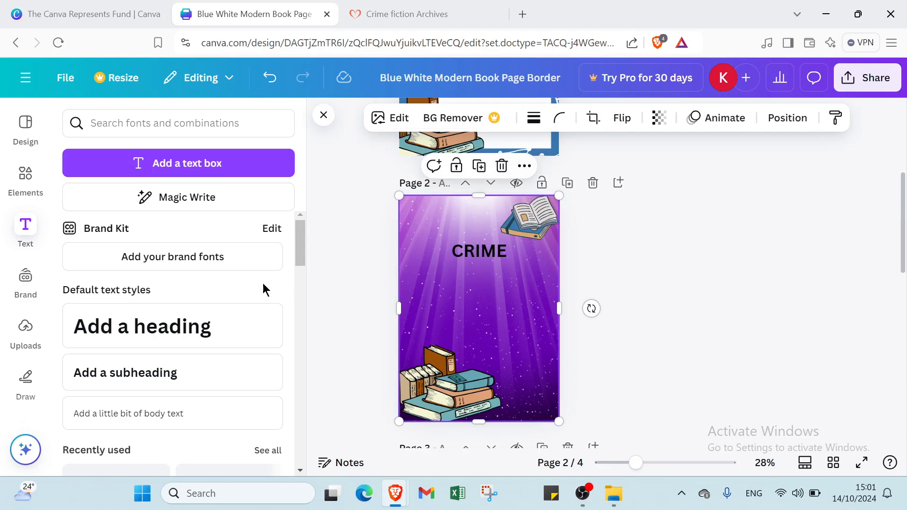
Add a subheading to page 2, set its font size to 36 and place it just below the CRIME title
{"action": "left_click", "coordinate": [180, 373]}
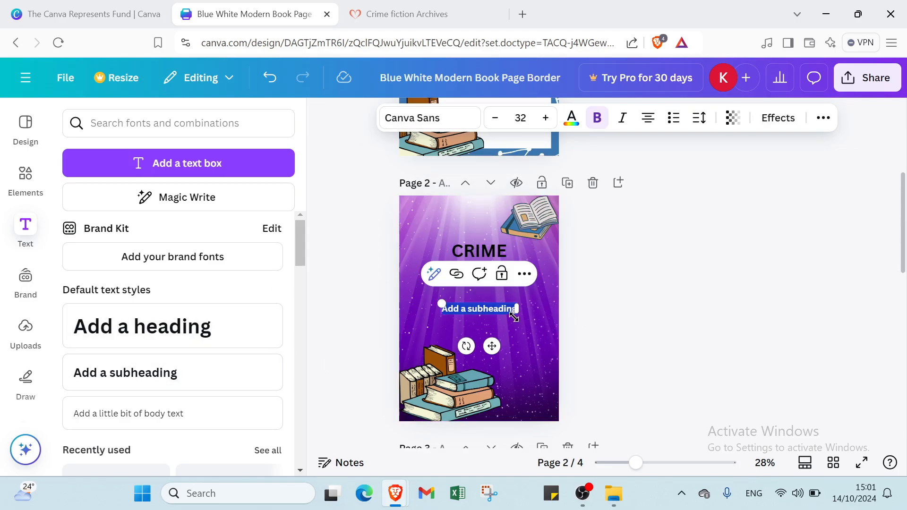
{"action": "left_click", "coordinate": [522, 122]}
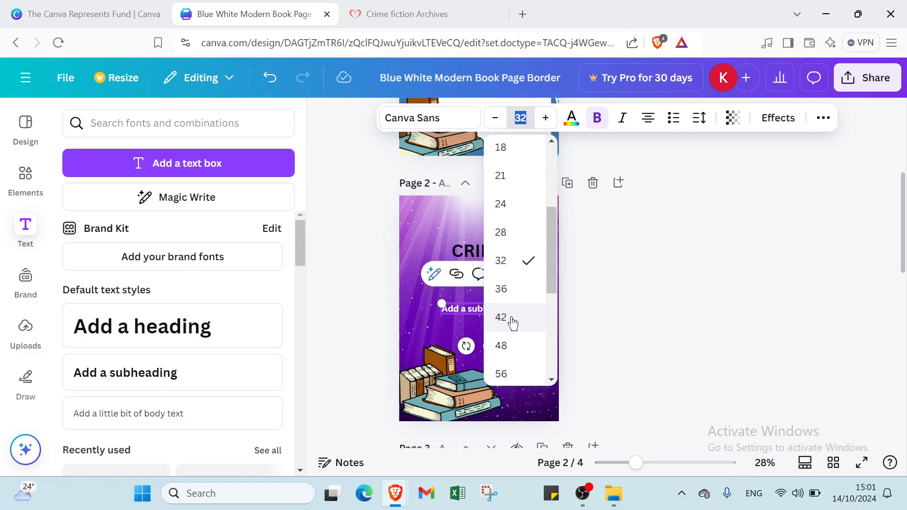
{"action": "left_click", "coordinate": [516, 297]}
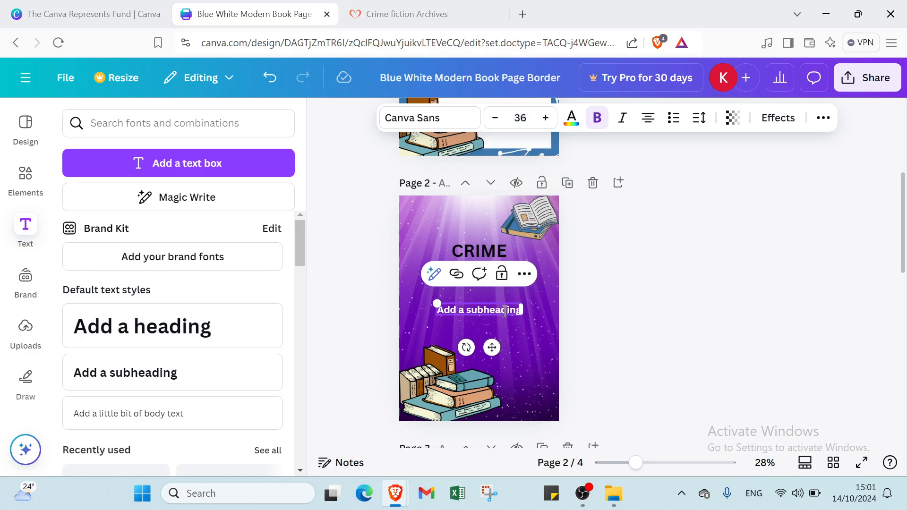
{"action": "left_click", "coordinate": [519, 348]}
{"action": "left_click_drag", "start_coordinate": [493, 307], "coordinate": [493, 271]}
{"action": "left_click", "coordinate": [521, 298]}
Replace the subheading text with the author's full name in capitals
{"action": "left_click", "coordinate": [496, 274]}
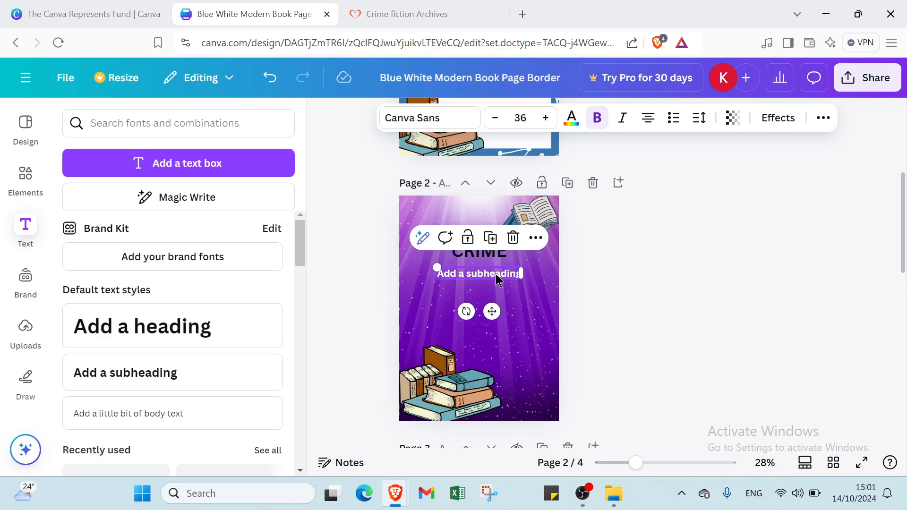
{"action": "left_click", "coordinate": [496, 275]}
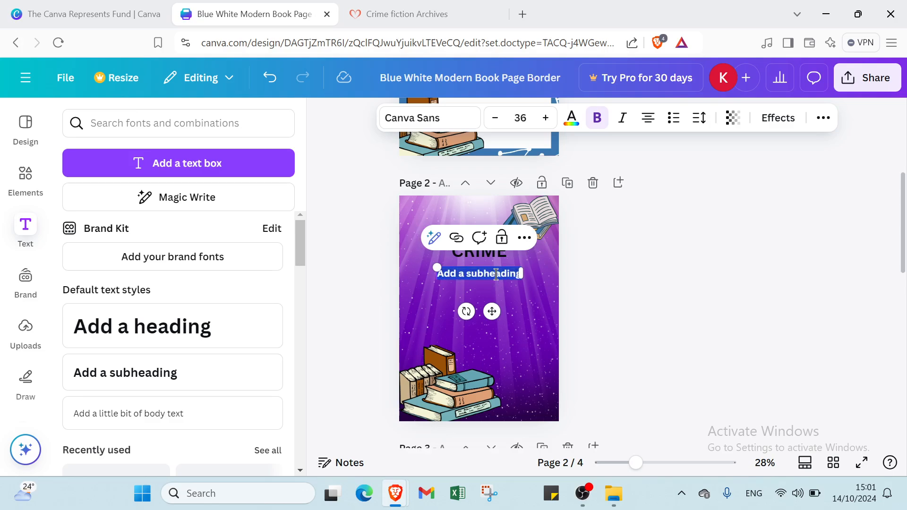
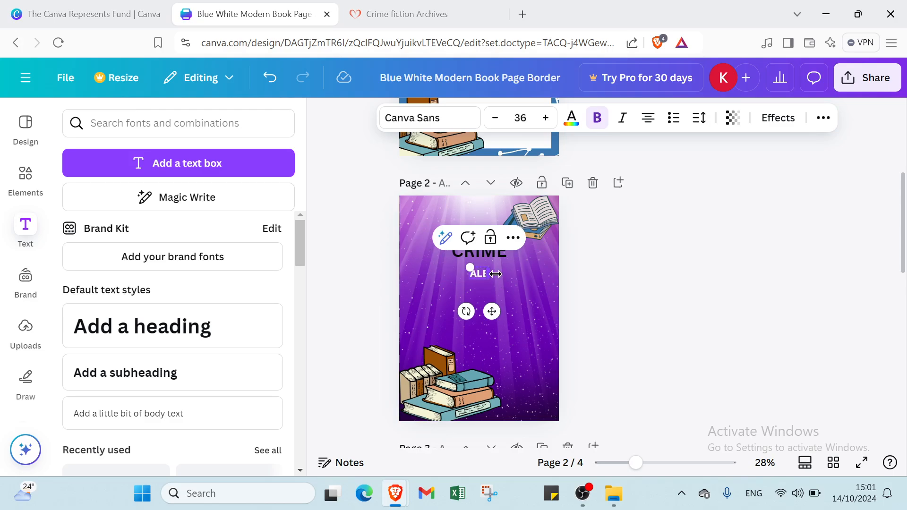
{"action": "left_click", "coordinate": [711, 294]}
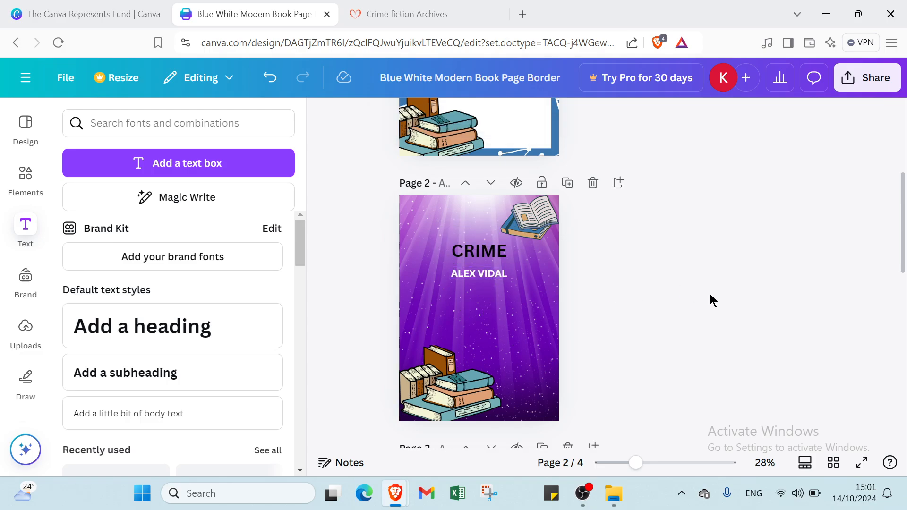
Select the blank page 3 and bring up the text options for adding its content
{"action": "scroll", "coordinate": [579, 294], "scroll_direction": "down", "scroll_amount": 3}
{"action": "scroll", "coordinate": [578, 302], "scroll_direction": "down", "scroll_amount": 3}
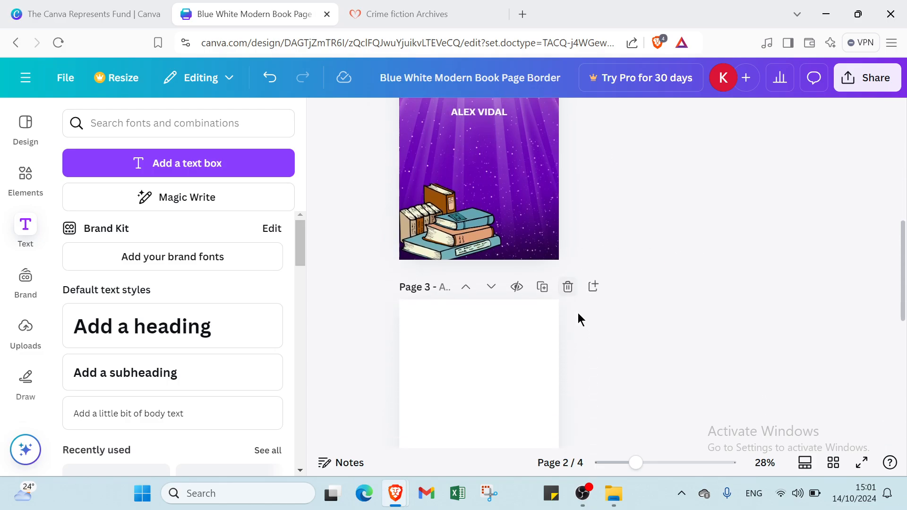
{"action": "left_click", "coordinate": [497, 321]}
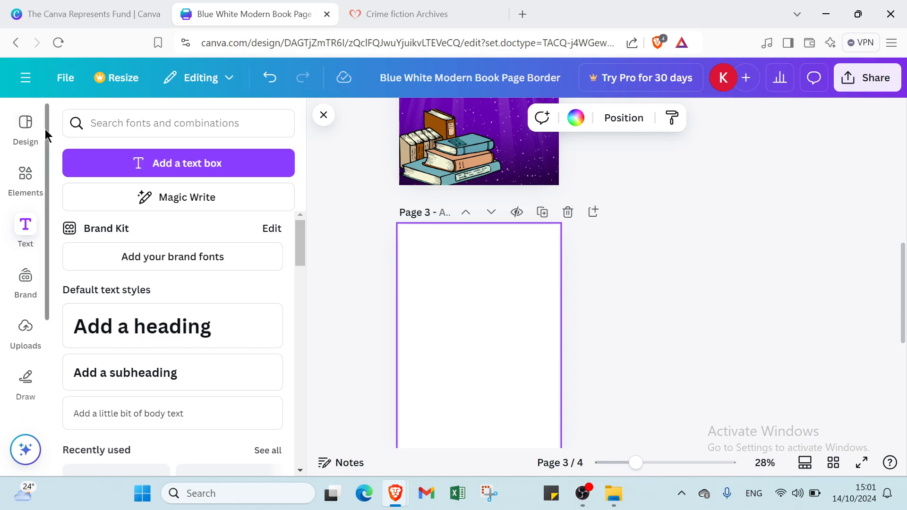
{"action": "left_click", "coordinate": [26, 124]}
{"action": "left_click", "coordinate": [324, 115]}
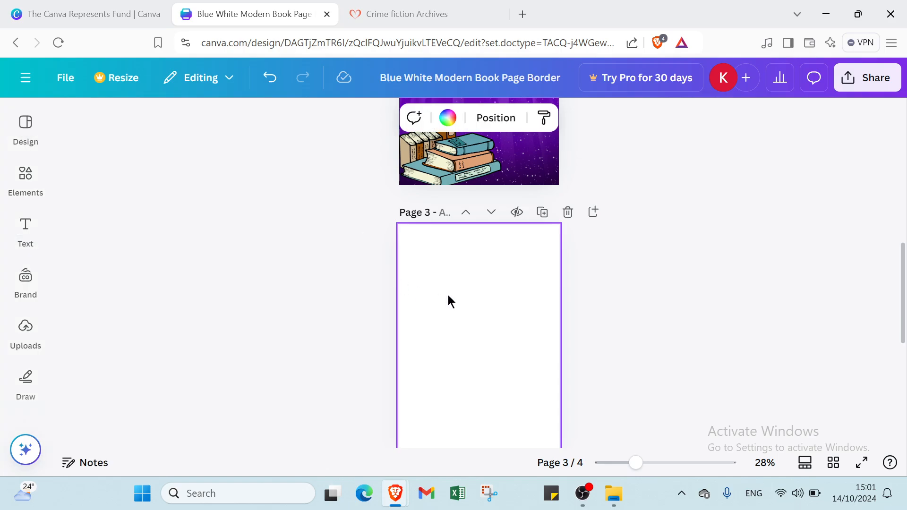
{"action": "scroll", "coordinate": [467, 305], "scroll_direction": "down", "scroll_amount": 3}
{"action": "scroll", "coordinate": [331, 237], "scroll_direction": "up", "scroll_amount": 3}
{"action": "left_click", "coordinate": [26, 124]}
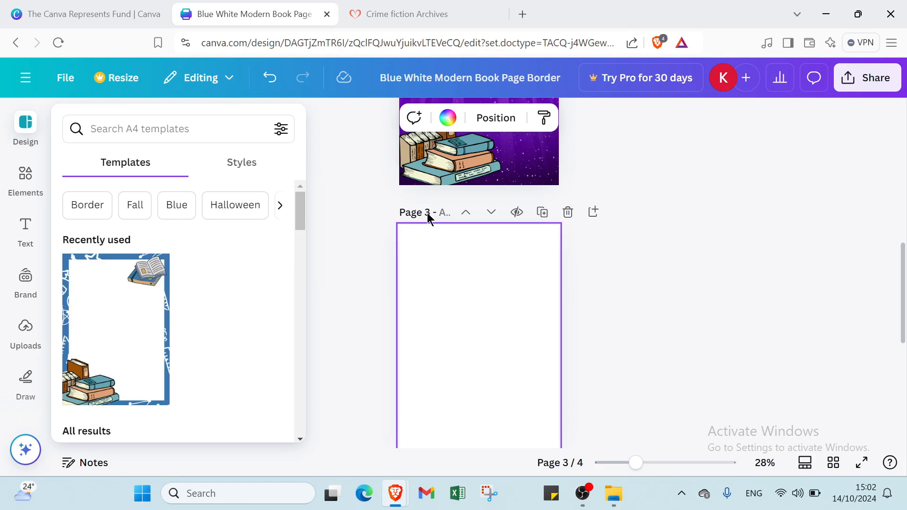
{"action": "left_click", "coordinate": [29, 239]}
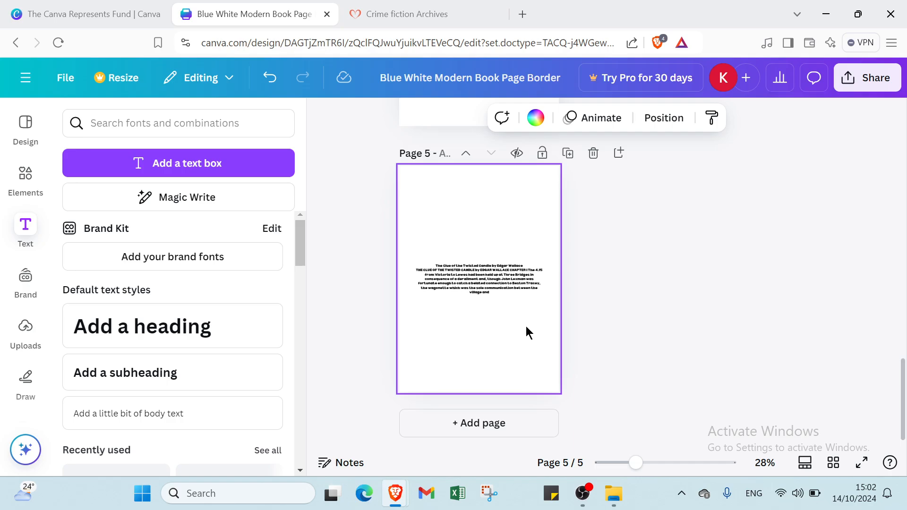
Set the font size of the "The Yellow Claw" text box on page 3 to 36
{"action": "scroll", "coordinate": [531, 330], "scroll_direction": "up", "scroll_amount": 7}
{"action": "scroll", "coordinate": [531, 331], "scroll_direction": "up", "scroll_amount": 2}
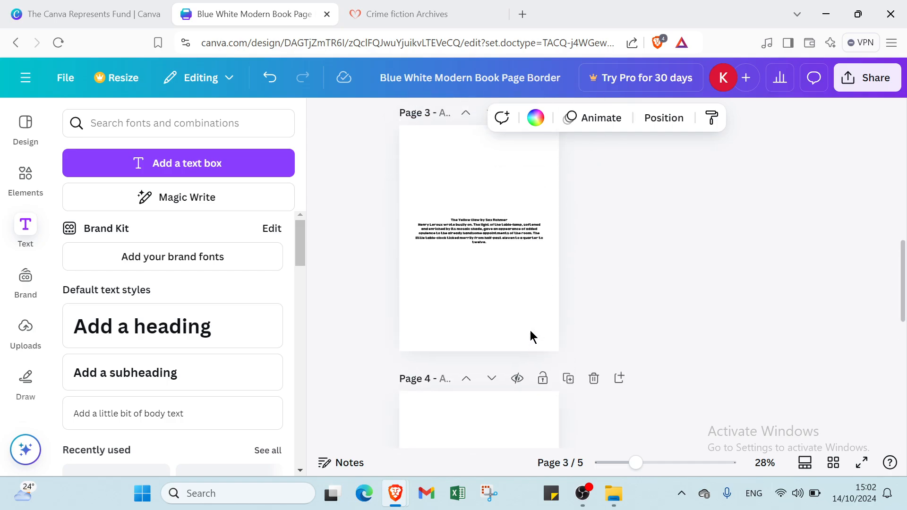
{"action": "left_click", "coordinate": [472, 269]}
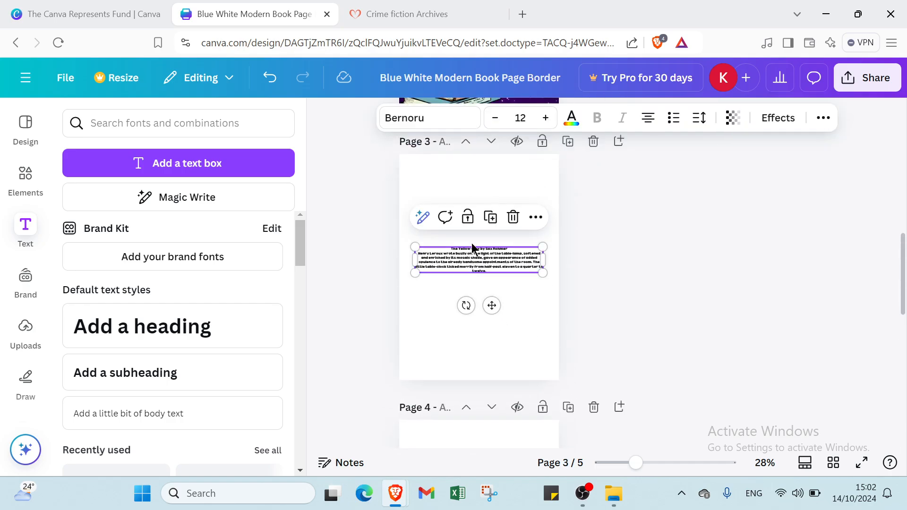
{"action": "left_click", "coordinate": [520, 117]}
{"action": "scroll", "coordinate": [523, 314], "scroll_direction": "down", "scroll_amount": 3}
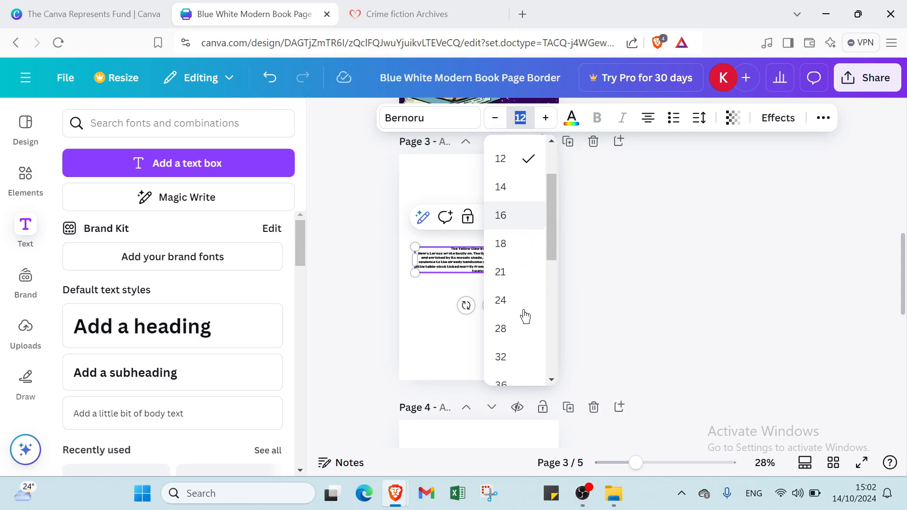
{"action": "left_click", "coordinate": [511, 324]}
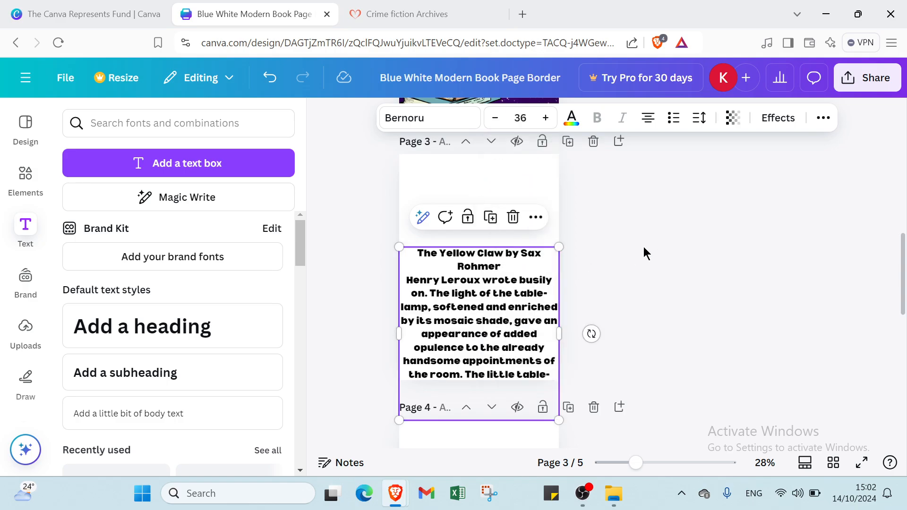
Move the enlarged text box up page 3 so the whole passage fits within the page
{"action": "left_click_drag", "start_coordinate": [506, 297], "coordinate": [506, 240]}
{"action": "left_click_drag", "start_coordinate": [416, 197], "coordinate": [441, 196]}
{"action": "double_click", "coordinate": [442, 195]}
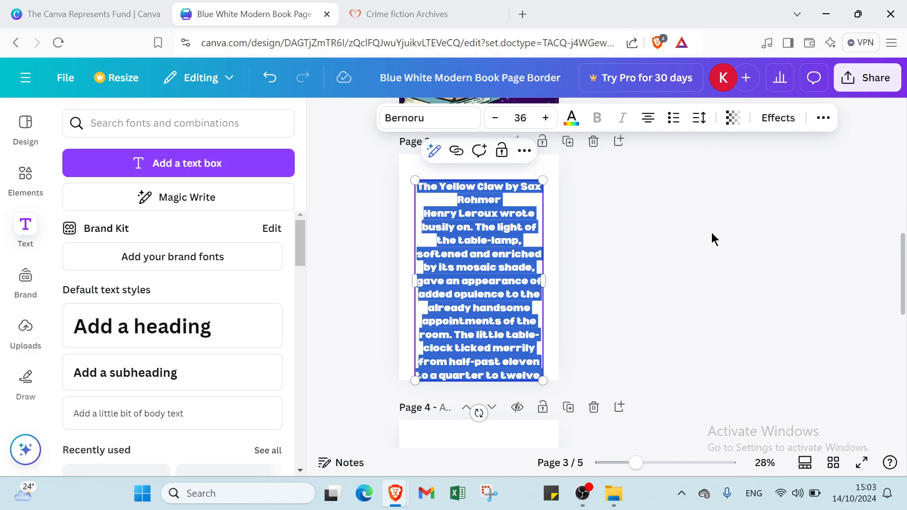
{"action": "left_click", "coordinate": [669, 228]}
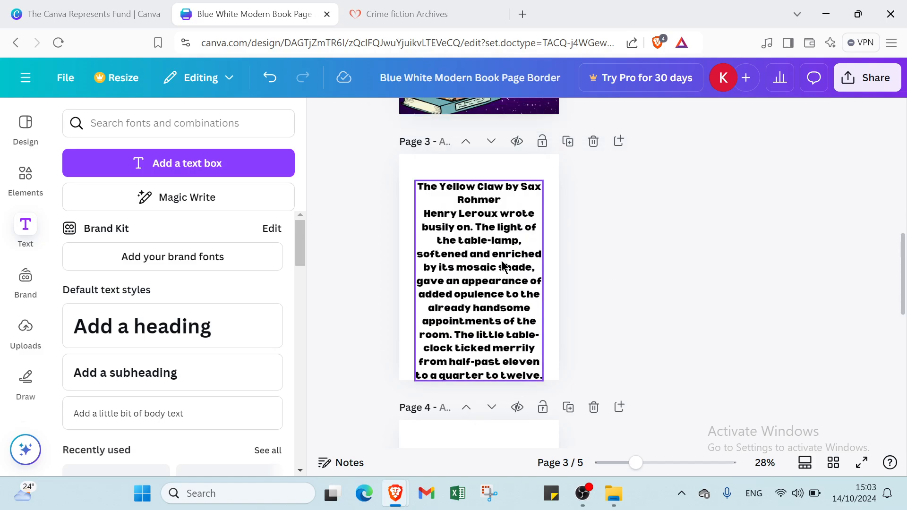
{"action": "left_click_drag", "start_coordinate": [504, 267], "coordinate": [505, 243]}
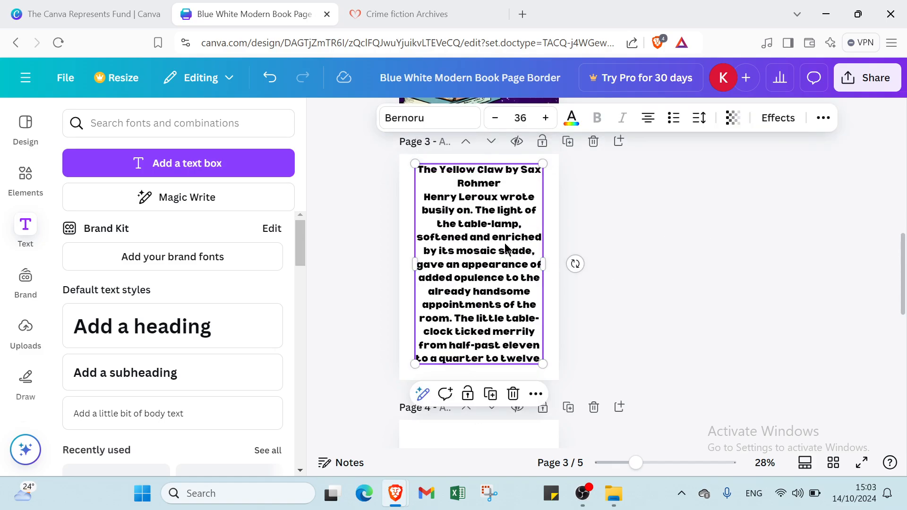
Set the "The Yellow Claw" title lines on page 3 to font size 48 and move the text box slightly down
{"action": "double_click", "coordinate": [505, 243]}
{"action": "left_click", "coordinate": [437, 180]}
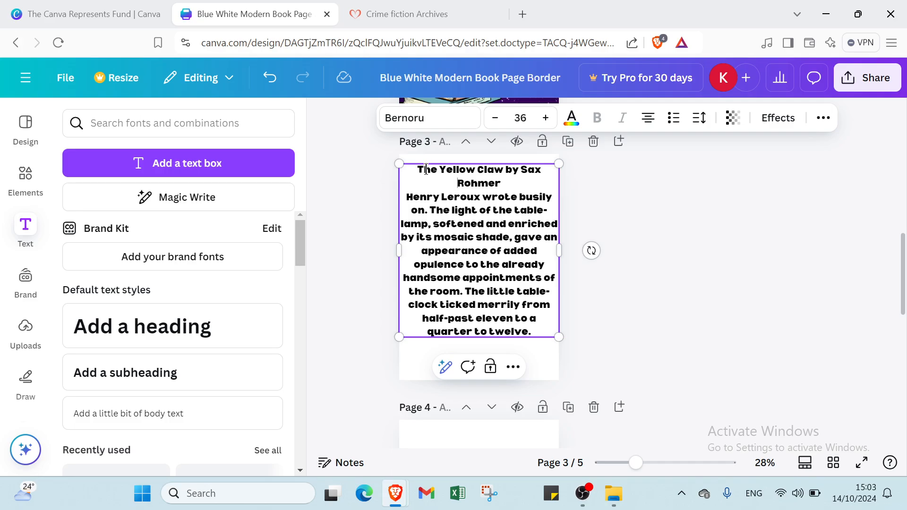
{"action": "left_click_drag", "start_coordinate": [417, 171], "coordinate": [495, 183]}
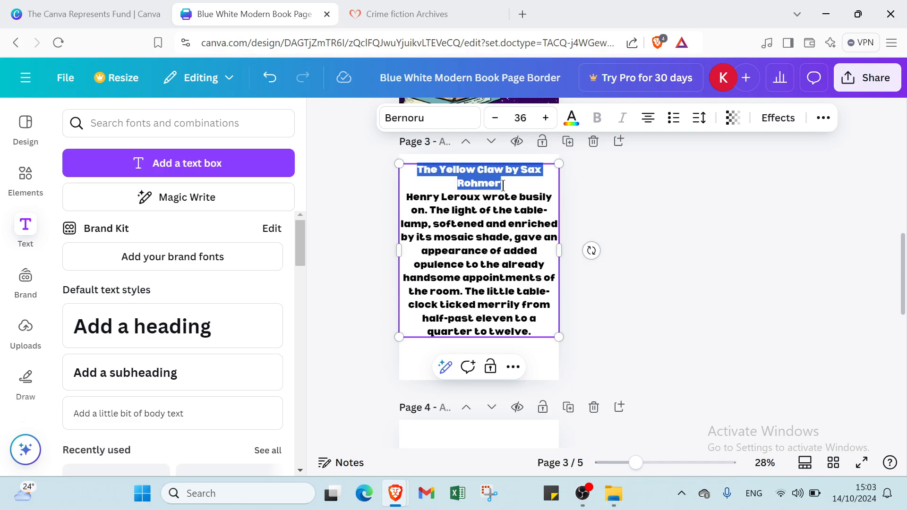
{"action": "left_click", "coordinate": [520, 118]}
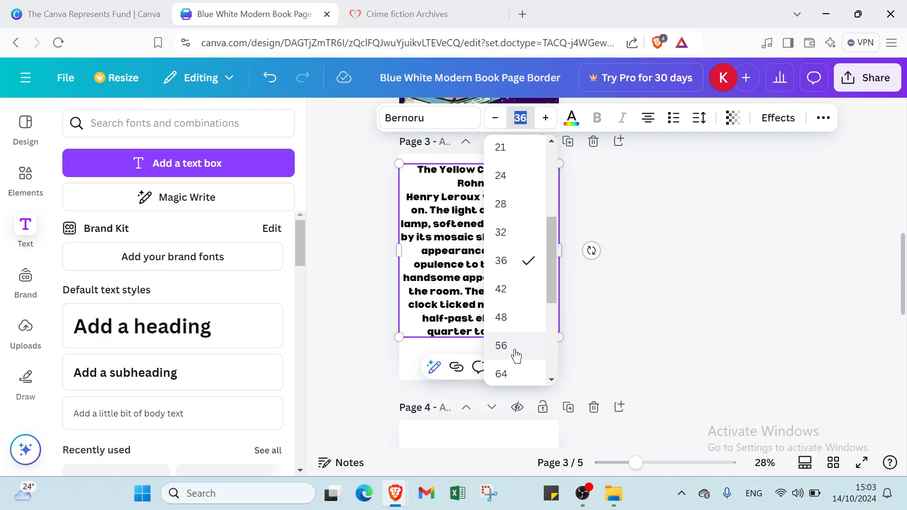
{"action": "left_click", "coordinate": [508, 315]}
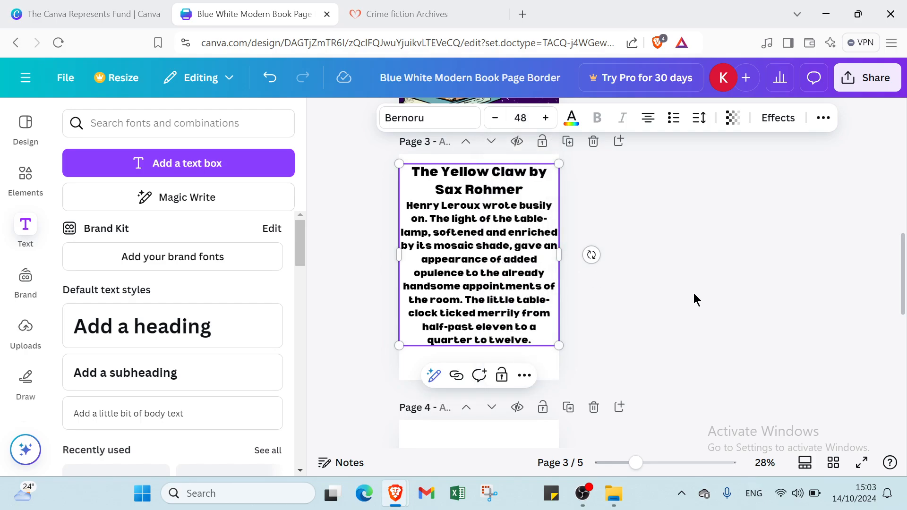
{"action": "left_click_drag", "start_coordinate": [469, 291], "coordinate": [468, 300]}
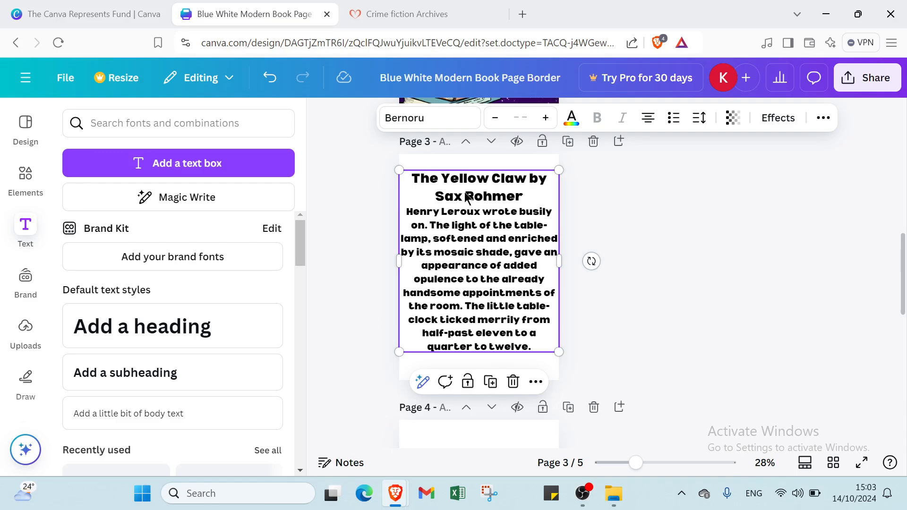
Set the font size of the "The Yellow Claw" title lines on page 3 to 64
{"action": "double_click", "coordinate": [461, 183]}
{"action": "left_click_drag", "start_coordinate": [409, 179], "coordinate": [524, 203]}
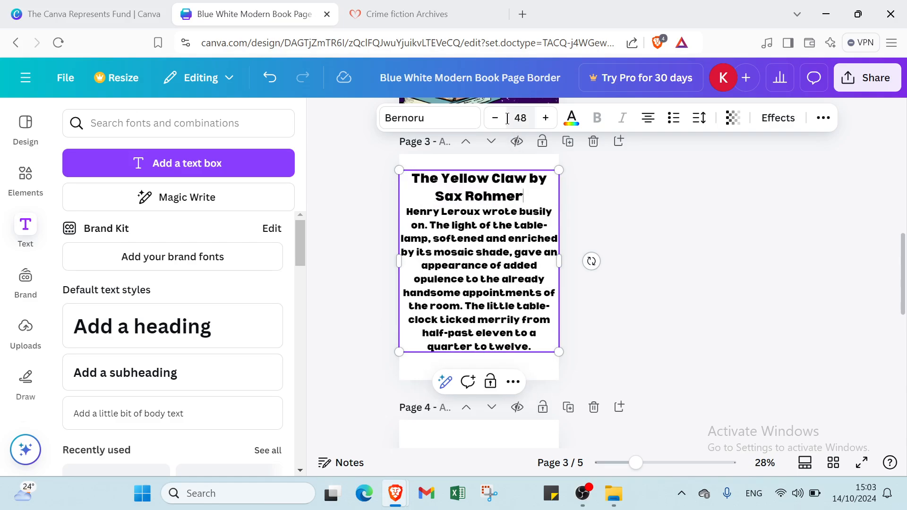
{"action": "left_click", "coordinate": [521, 118]}
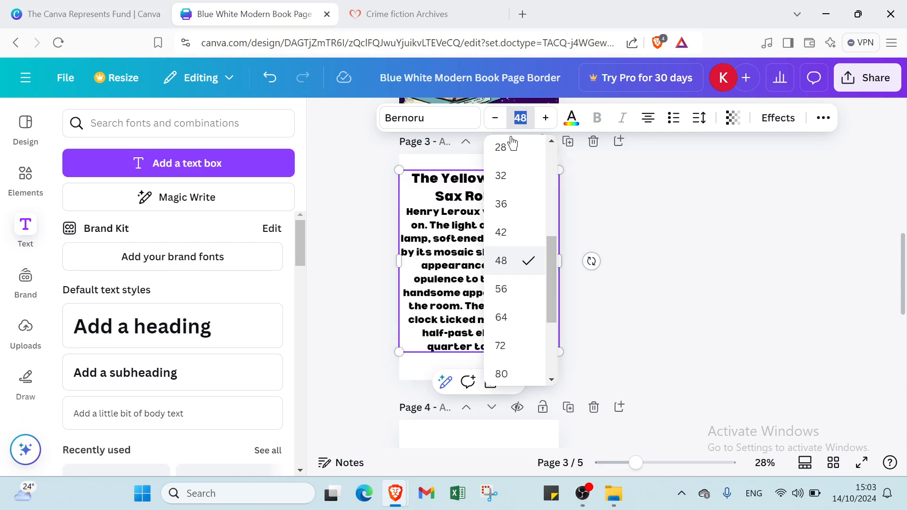
{"action": "left_click", "coordinate": [522, 318]}
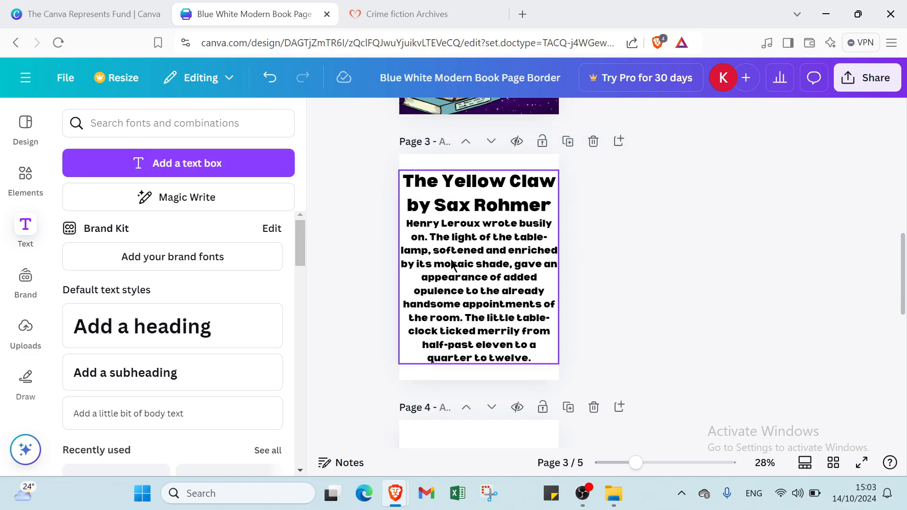
Resize the page 3 text box to the full page width and position it just below the page's upper edge
{"action": "mouse_move", "coordinate": [405, 225]}
{"action": "left_mouse_down"}
{"action": "mouse_move", "coordinate": [442, 252]}
{"action": "mouse_move", "coordinate": [408, 226]}
{"action": "left_mouse_up"}
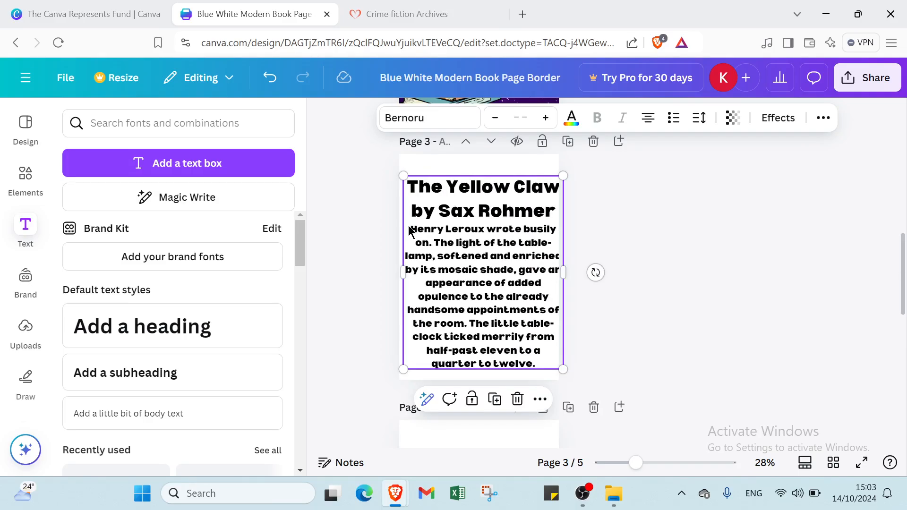
{"action": "double_click", "coordinate": [407, 226]}
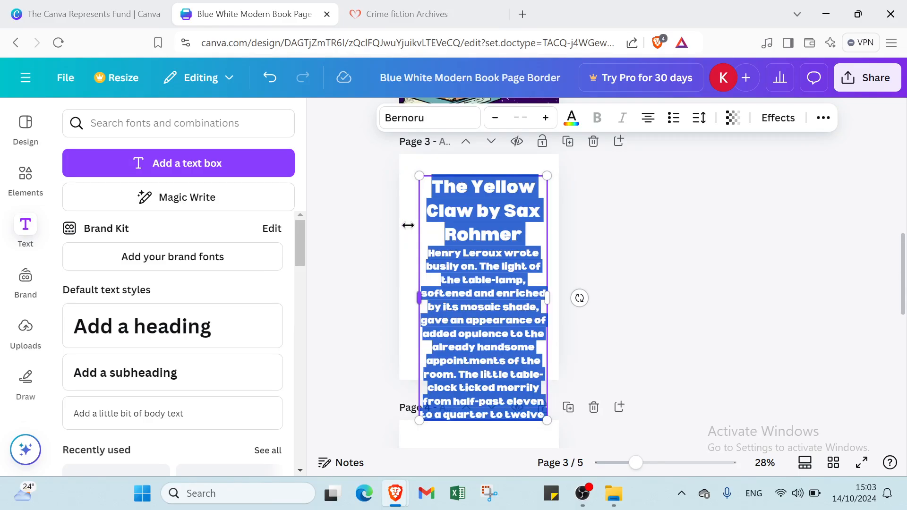
{"action": "left_click", "coordinate": [661, 253]}
{"action": "left_click_drag", "start_coordinate": [532, 290], "coordinate": [560, 263]}
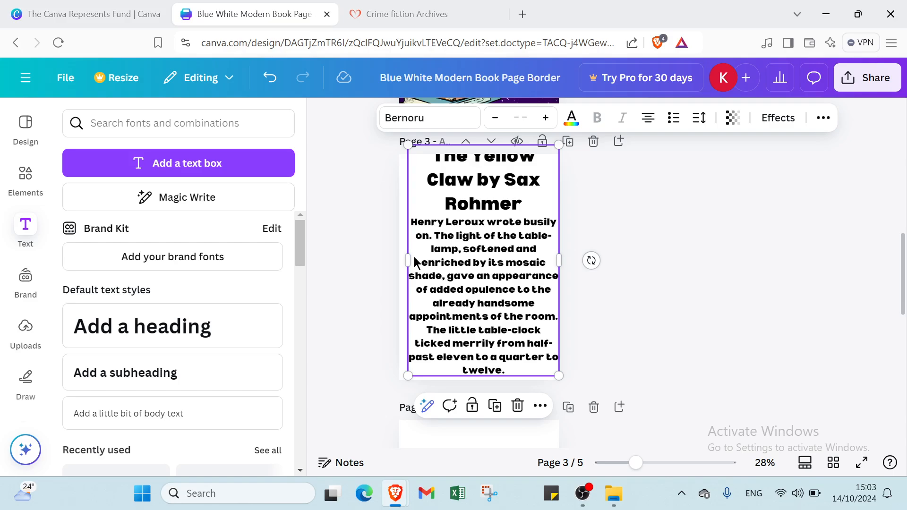
{"action": "left_click_drag", "start_coordinate": [406, 259], "coordinate": [401, 265]}
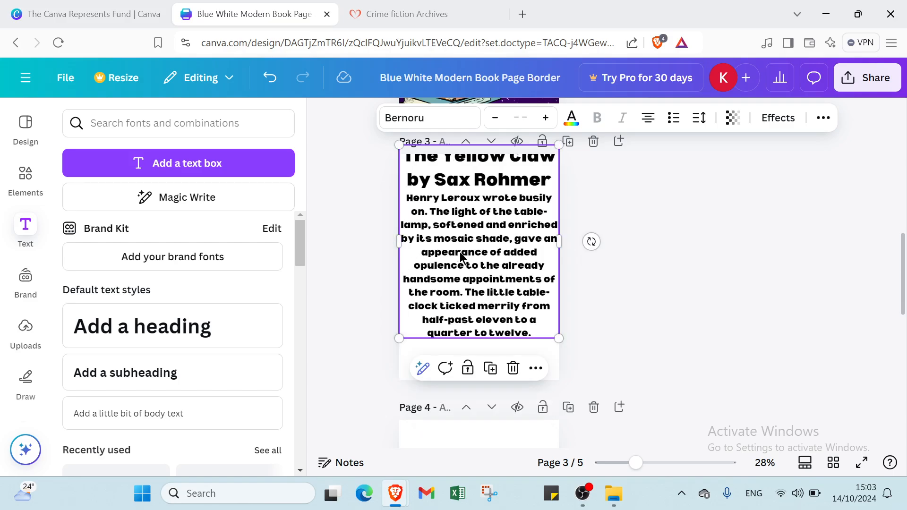
{"action": "left_click_drag", "start_coordinate": [463, 258], "coordinate": [462, 271]}
Change the color of the "The Yellow Claw" title lines to the blue document color #3a7aaf
{"action": "double_click", "coordinate": [433, 223]}
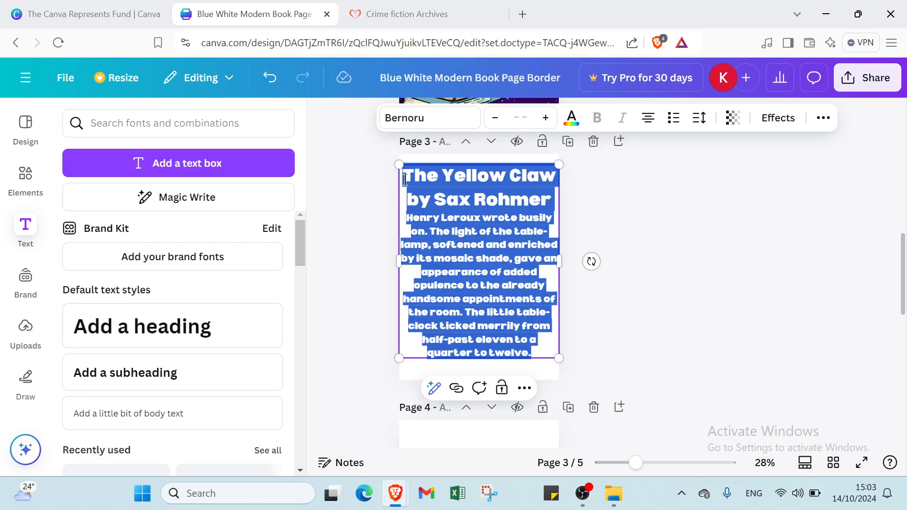
{"action": "left_click", "coordinate": [405, 180]}
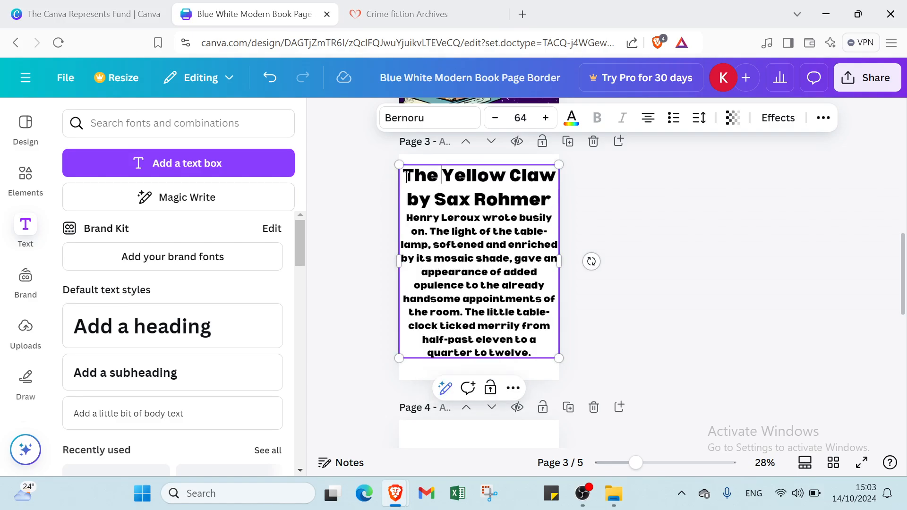
{"action": "left_click_drag", "start_coordinate": [406, 177], "coordinate": [558, 203]}
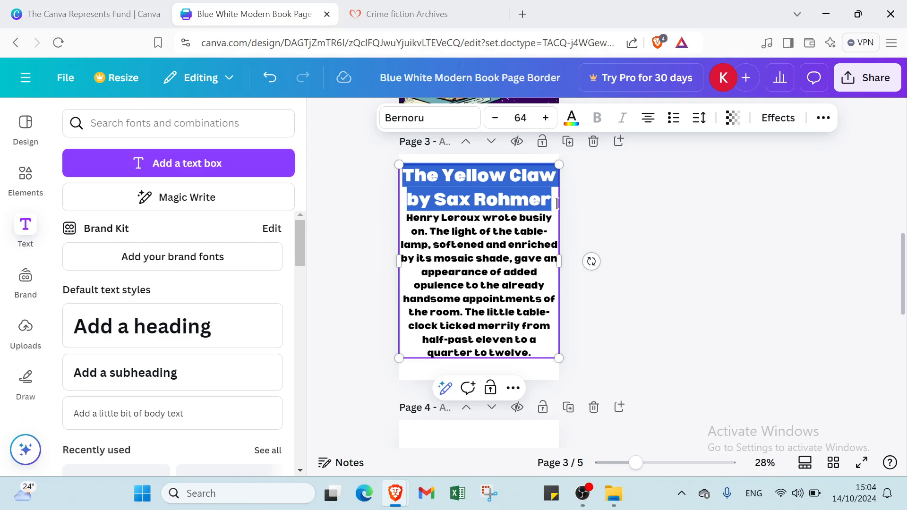
{"action": "left_click", "coordinate": [571, 118]}
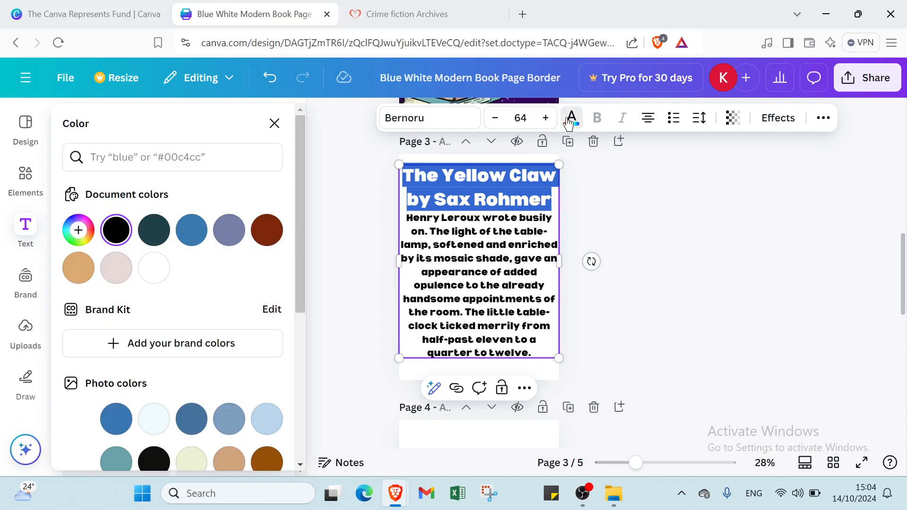
{"action": "left_click", "coordinate": [191, 230]}
{"action": "left_click", "coordinate": [669, 230]}
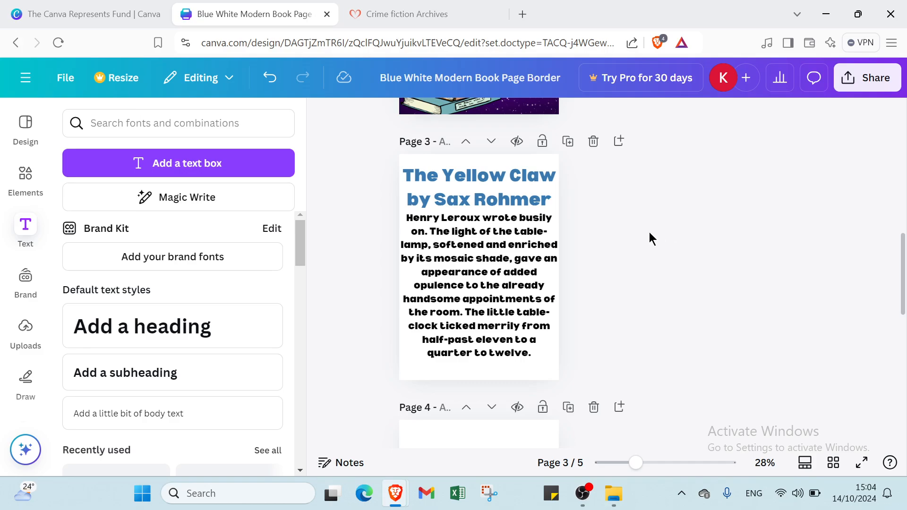
Set the "The Wolf Hunters" text on page 4 to font size 32 and move it up to fit the page
{"action": "scroll", "coordinate": [542, 341], "scroll_direction": "down", "scroll_amount": 4}
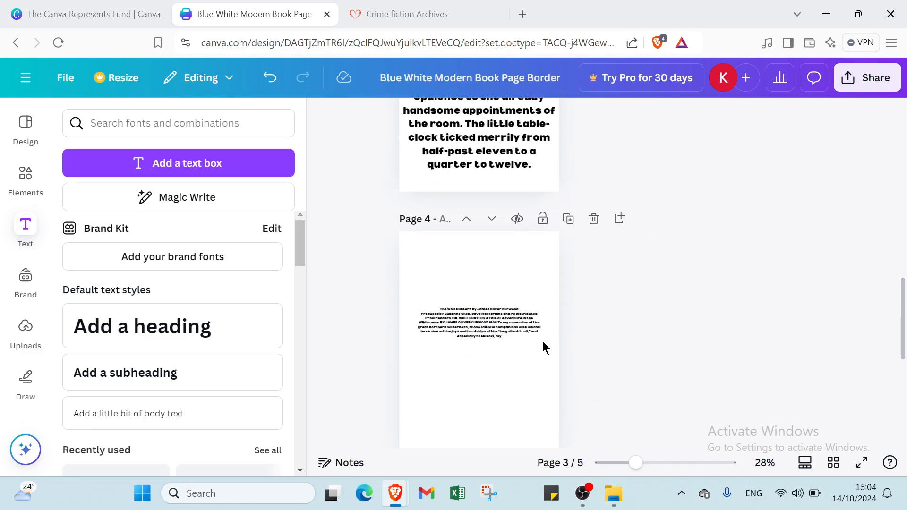
{"action": "left_click", "coordinate": [453, 312]}
{"action": "left_click", "coordinate": [452, 313]}
{"action": "left_click", "coordinate": [520, 117]}
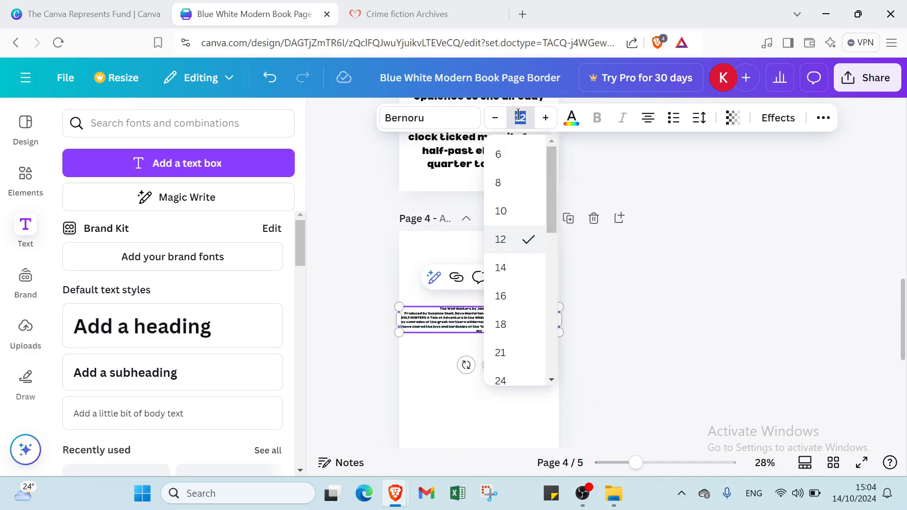
{"action": "scroll", "coordinate": [520, 331], "scroll_direction": "down", "scroll_amount": 3}
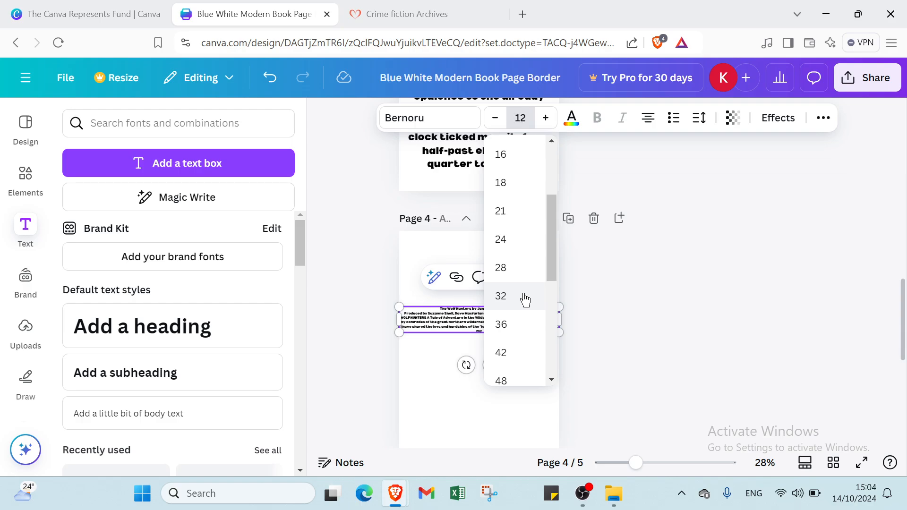
{"action": "left_click", "coordinate": [522, 297]}
{"action": "left_click", "coordinate": [626, 347]}
{"action": "left_click_drag", "start_coordinate": [523, 365], "coordinate": [521, 320]}
Set the font size of the "The Wolf Hunters by James Oliver Curwood" title lines on page 4 to 64
{"action": "double_click", "coordinate": [521, 320]}
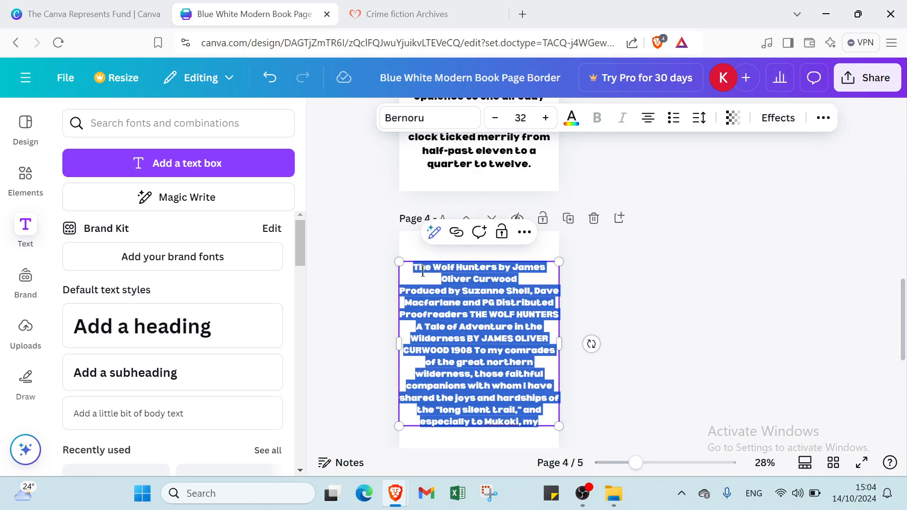
{"action": "left_click_drag", "start_coordinate": [412, 268], "coordinate": [523, 278]}
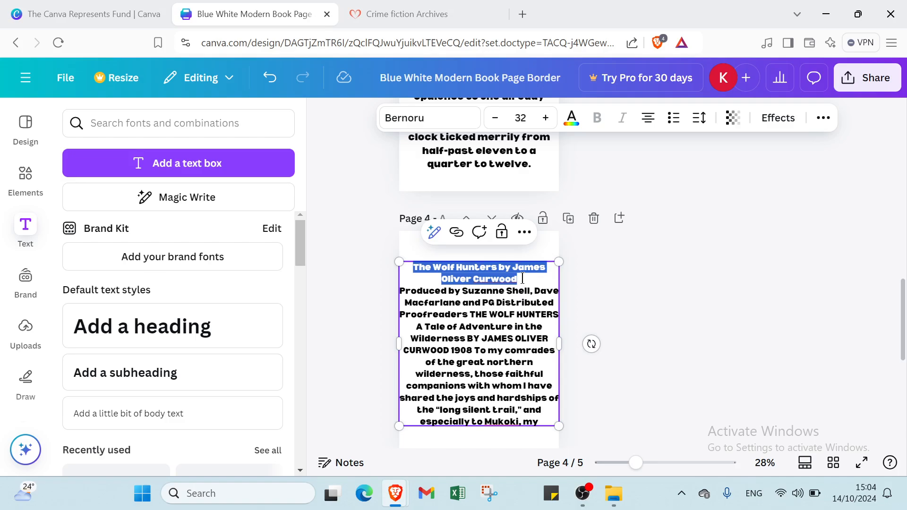
{"action": "left_click", "coordinate": [520, 118]}
{"action": "scroll", "coordinate": [523, 319], "scroll_direction": "down", "scroll_amount": 2}
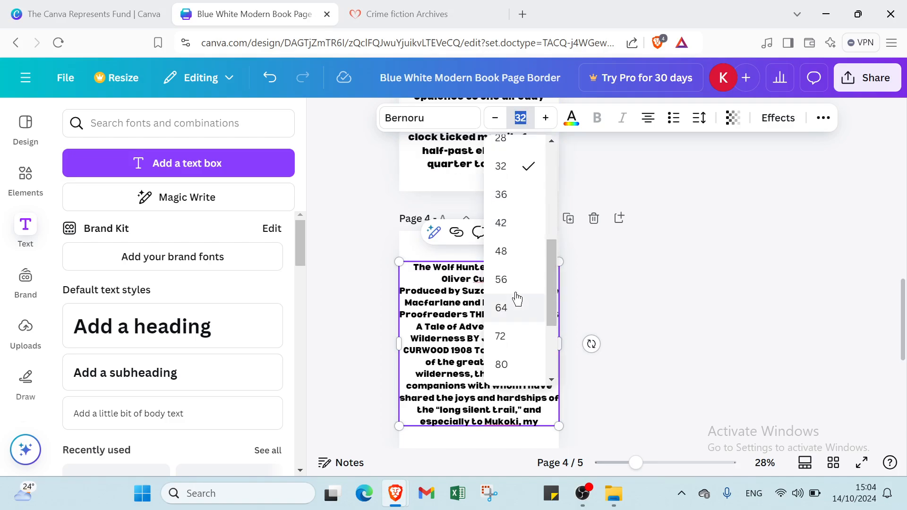
{"action": "left_click", "coordinate": [509, 314]}
{"action": "left_click", "coordinate": [721, 301]}
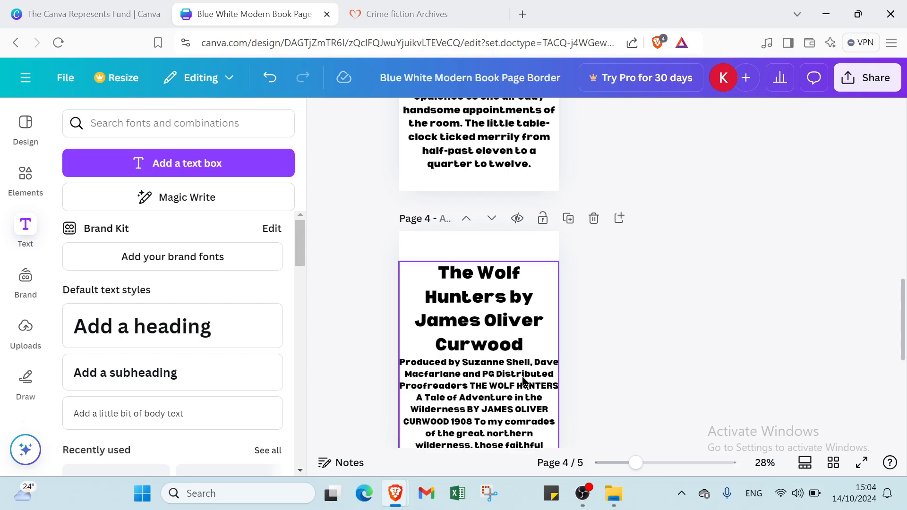
Move the "The Wolf Hunters" text box up to the upper edge of page 4
{"action": "left_click_drag", "start_coordinate": [495, 396], "coordinate": [496, 367]}
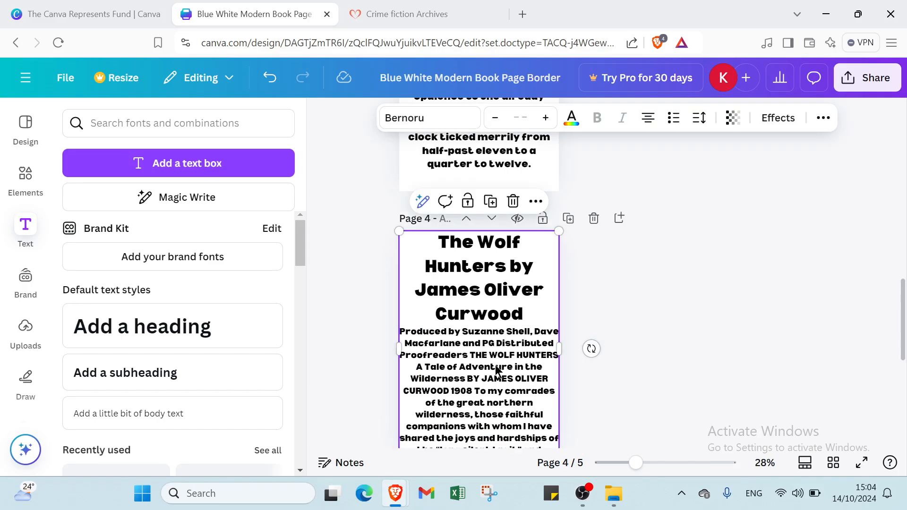
{"action": "left_click", "coordinate": [719, 326]}
{"action": "scroll", "coordinate": [709, 324], "scroll_direction": "down", "scroll_amount": 3}
{"action": "left_click", "coordinate": [495, 422]}
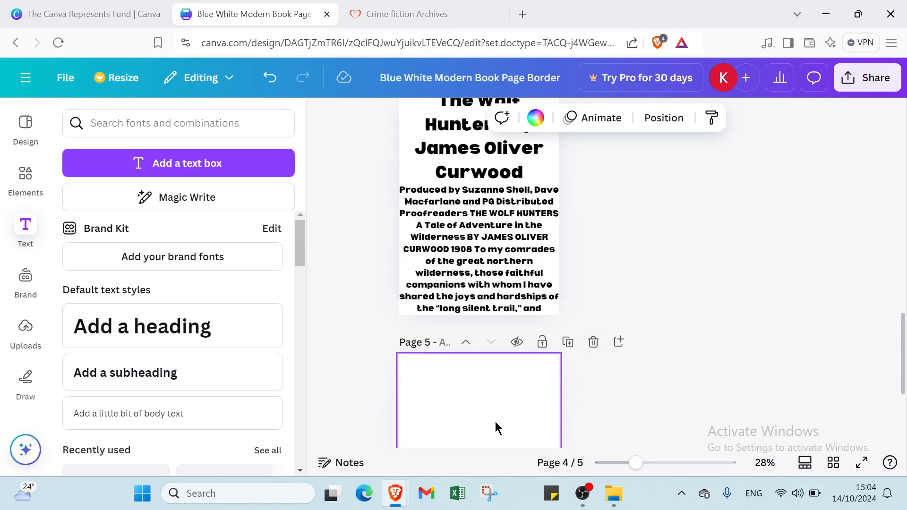
{"action": "scroll", "coordinate": [492, 412], "scroll_direction": "down", "scroll_amount": 3}
{"action": "scroll", "coordinate": [486, 323], "scroll_direction": "up", "scroll_amount": 1}
{"action": "scroll", "coordinate": [473, 274], "scroll_direction": "up", "scroll_amount": 3}
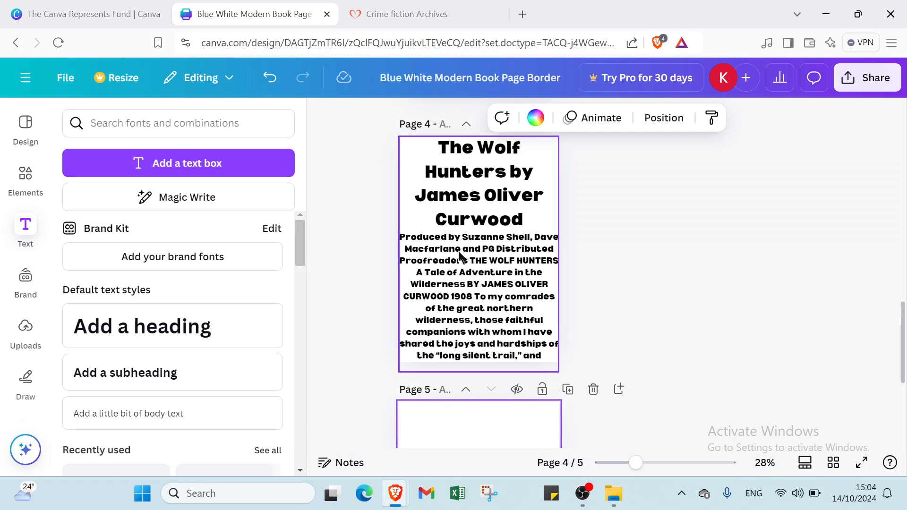
Change the color of the "The Wolf Hunters by James Oliver Curwood" title lines to the document color #767fa7
{"action": "left_click", "coordinate": [425, 144]}
{"action": "left_click", "coordinate": [424, 144]}
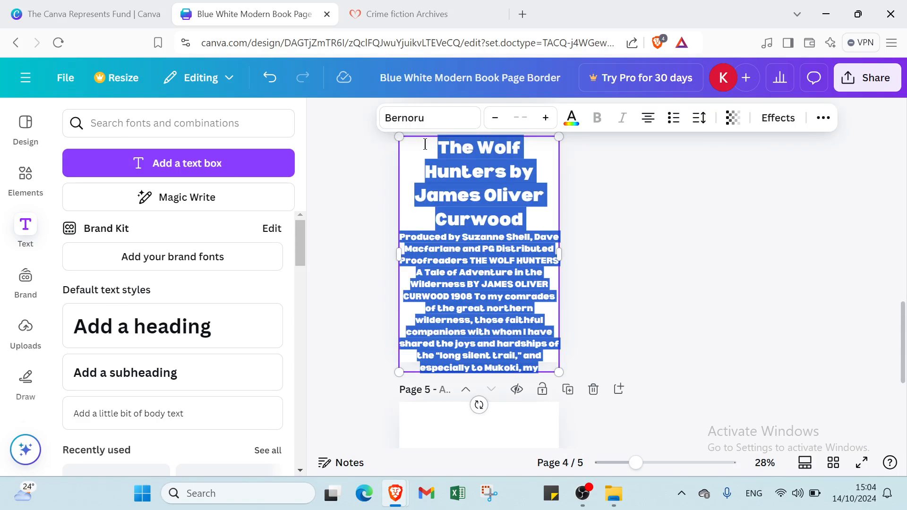
{"action": "left_click_drag", "start_coordinate": [424, 144], "coordinate": [535, 225]}
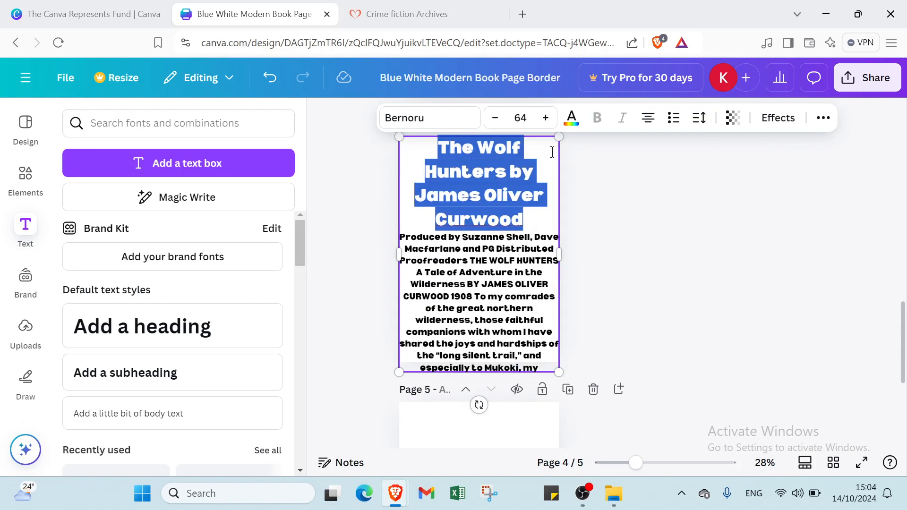
{"action": "left_click", "coordinate": [571, 118]}
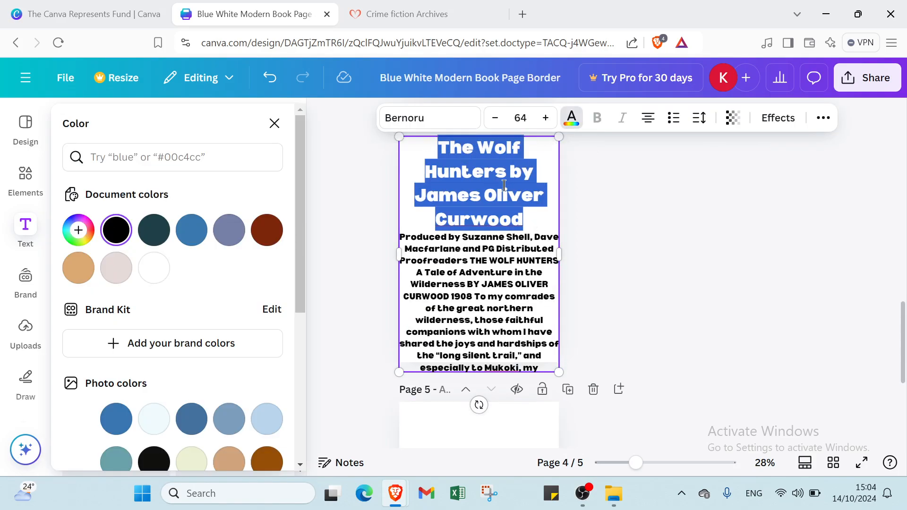
{"action": "left_click", "coordinate": [237, 231]}
{"action": "left_click", "coordinate": [753, 255]}
Paste the "The Clue of the Twisted Candle" text onto blank page 5 and set its font size to 32
{"action": "scroll", "coordinate": [618, 318], "scroll_direction": "down", "scroll_amount": 1}
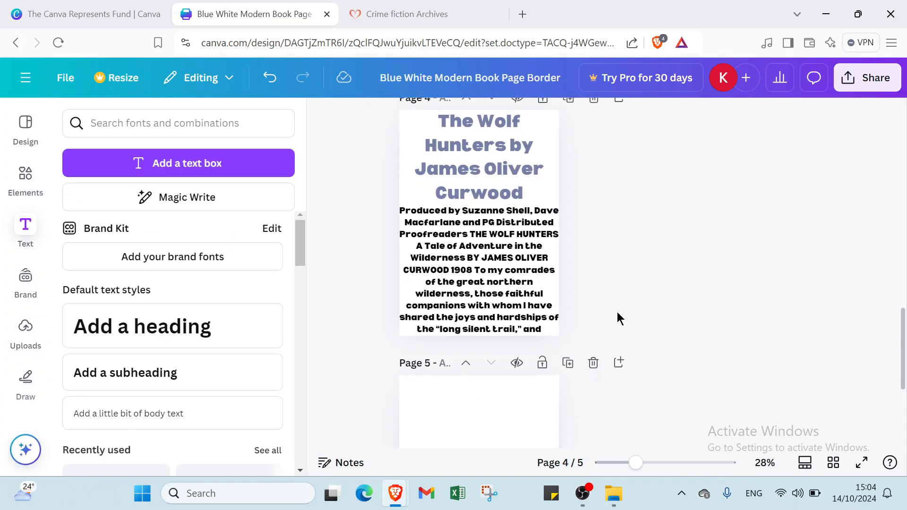
{"action": "scroll", "coordinate": [617, 318], "scroll_direction": "down", "scroll_amount": 2}
{"action": "type", "text": "The Clue of the Twisted Candle by Edgar Wallace THE CLUE OF THE TWISTED CANDLE by EDGAR WALLACE CHAPTER I The 4.15 from Victoria to Lewes had been held up at Three Bridges in consequence of a derailment and, though John Lexman was fortunate enough to catch a belated connection to Beston Tracey, the wagonette which was the sole communication between the village and"}
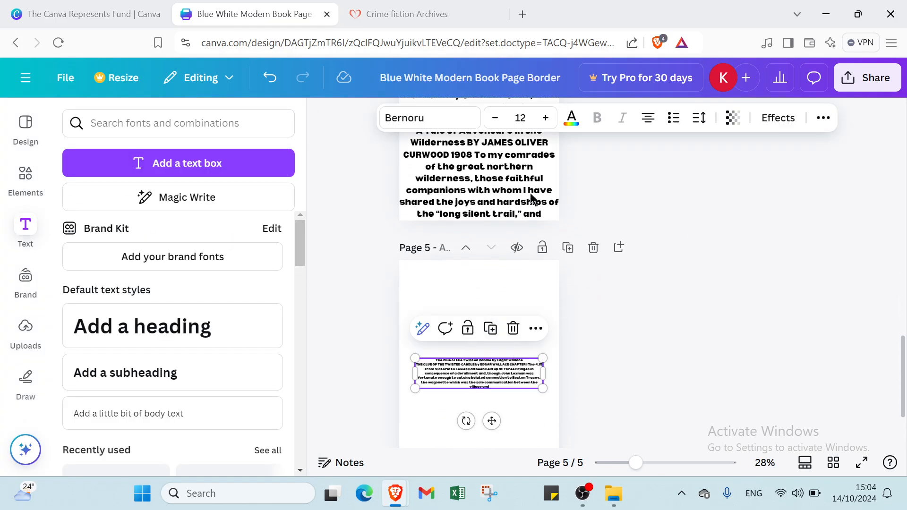
{"action": "left_click", "coordinate": [520, 117]}
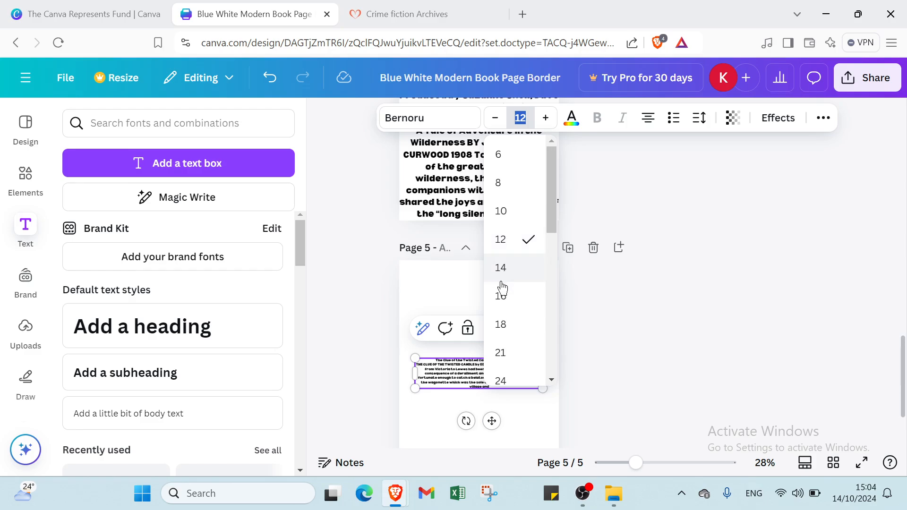
{"action": "scroll", "coordinate": [501, 291], "scroll_direction": "down", "scroll_amount": 2}
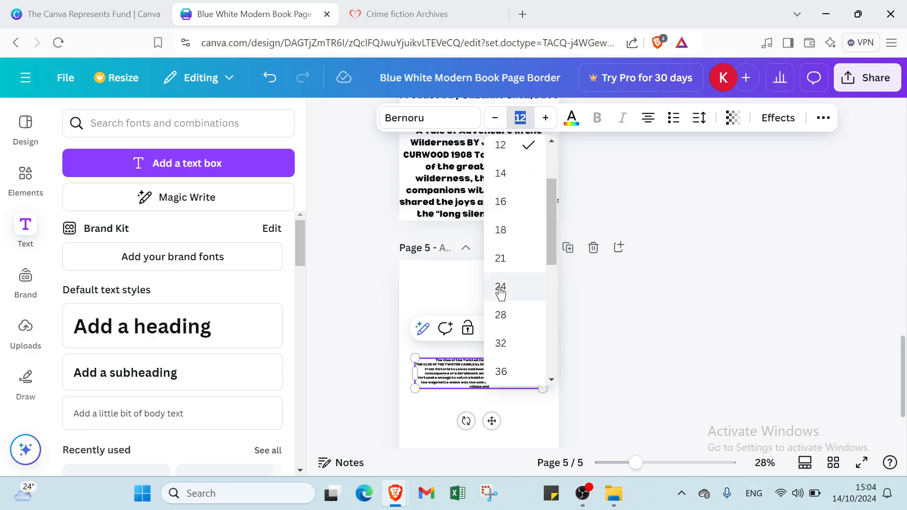
{"action": "left_click", "coordinate": [502, 343]}
{"action": "left_click", "coordinate": [668, 327]}
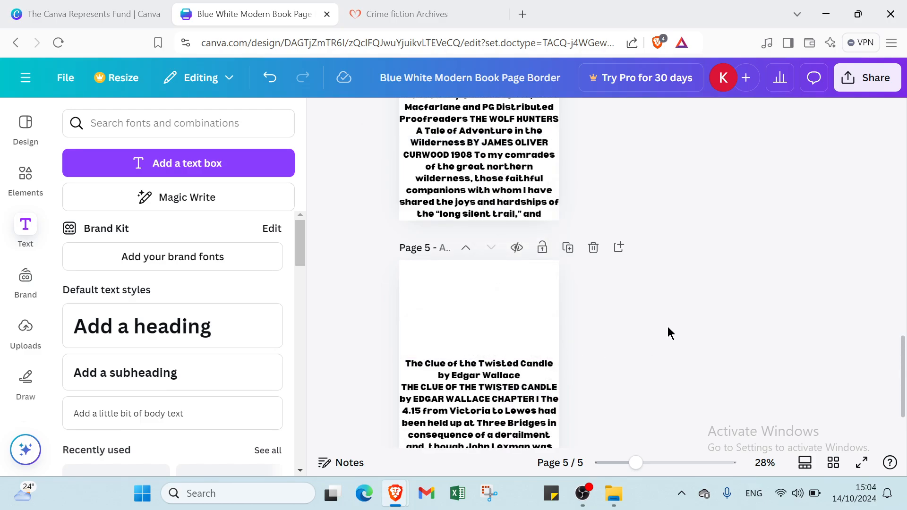
Delete the first page with the empty blue book border so the design starts with the CRIME title page
{"action": "scroll", "coordinate": [606, 296], "scroll_direction": "up", "scroll_amount": 10}
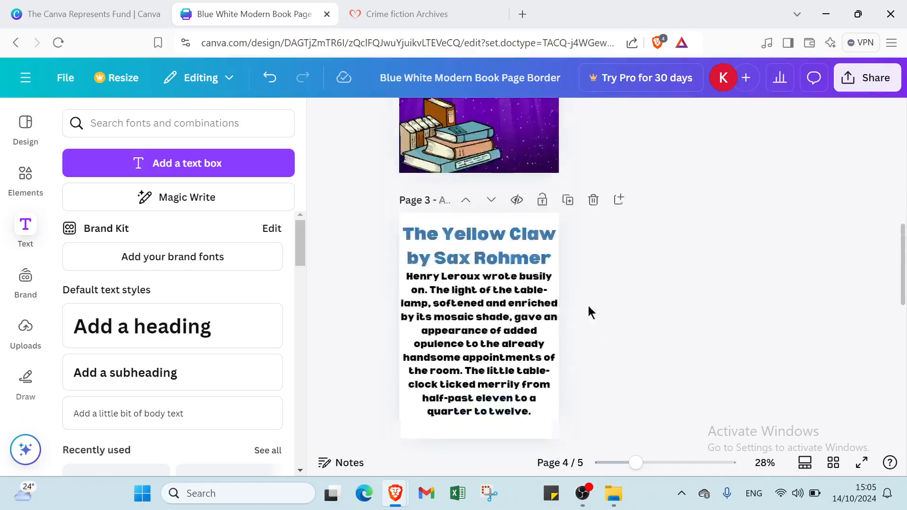
{"action": "scroll", "coordinate": [589, 306], "scroll_direction": "up", "scroll_amount": 10}
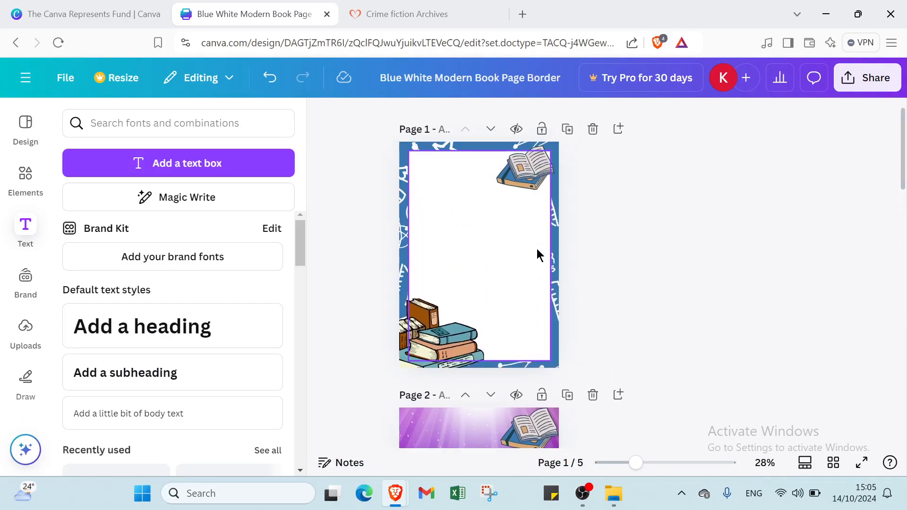
{"action": "left_click", "coordinate": [537, 249]}
{"action": "left_click", "coordinate": [599, 176]}
{"action": "left_click", "coordinate": [593, 129]}
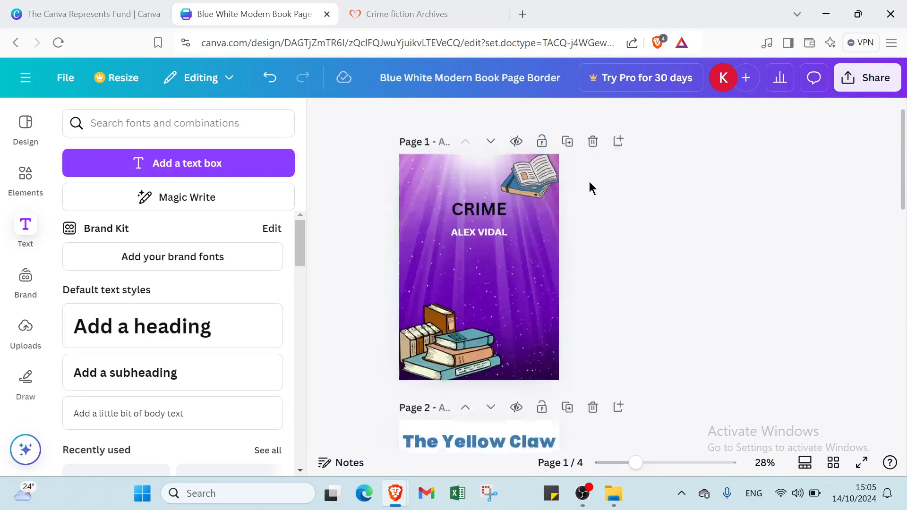
Add a blank page after "The Clue of the Twisted Candle" at the end of the design
{"action": "scroll", "coordinate": [590, 188], "scroll_direction": "down", "scroll_amount": 15}
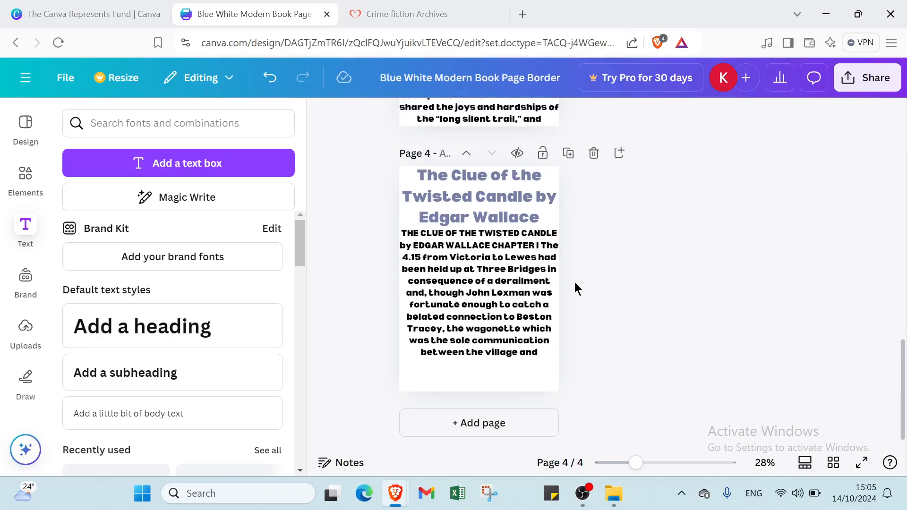
{"action": "left_click", "coordinate": [541, 423]}
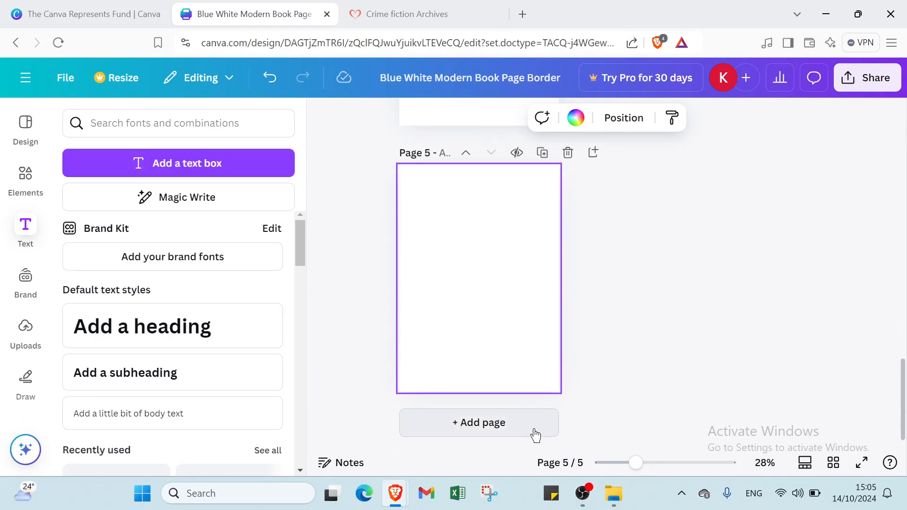
{"action": "scroll", "coordinate": [650, 260], "scroll_direction": "up", "scroll_amount": 12}
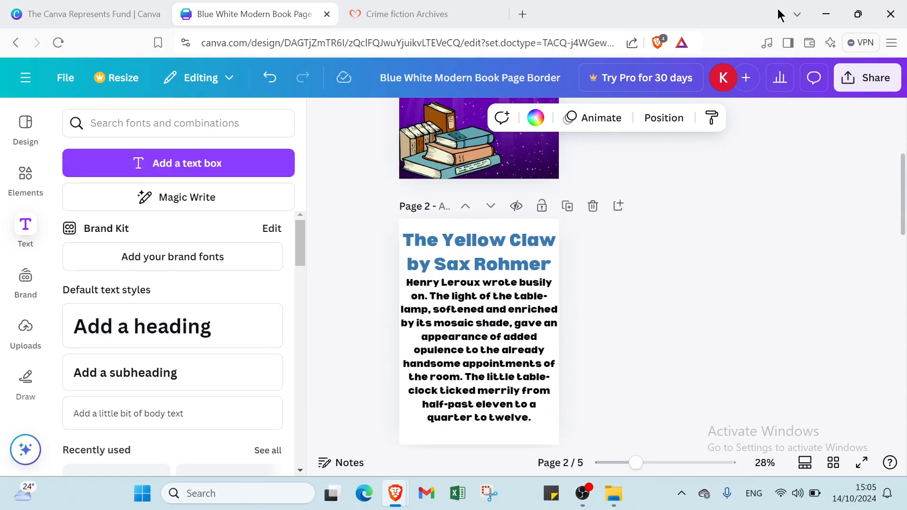
Publish all pages of the design to Simplebooklet Flip
{"action": "left_click", "coordinate": [873, 93]}
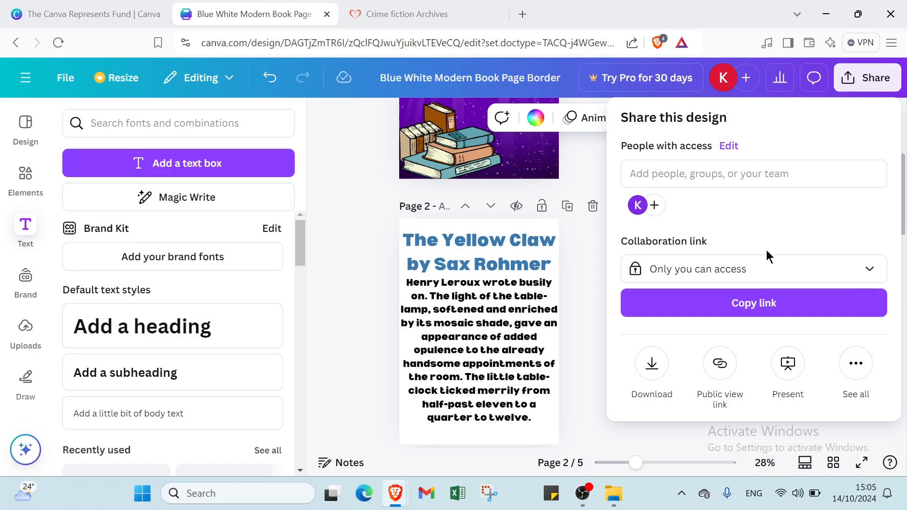
{"action": "left_click", "coordinate": [856, 363]}
{"action": "scroll", "coordinate": [677, 326], "scroll_direction": "down", "scroll_amount": 5}
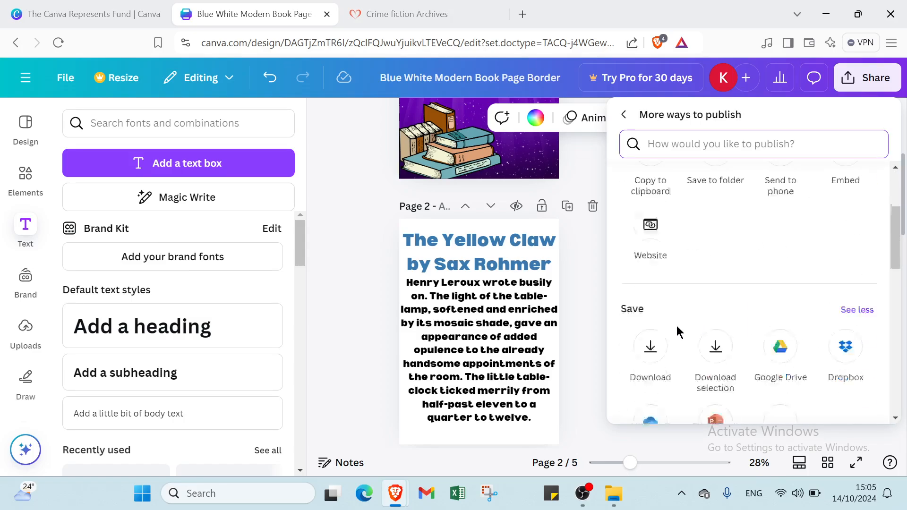
{"action": "scroll", "coordinate": [677, 326], "scroll_direction": "down", "scroll_amount": 4}
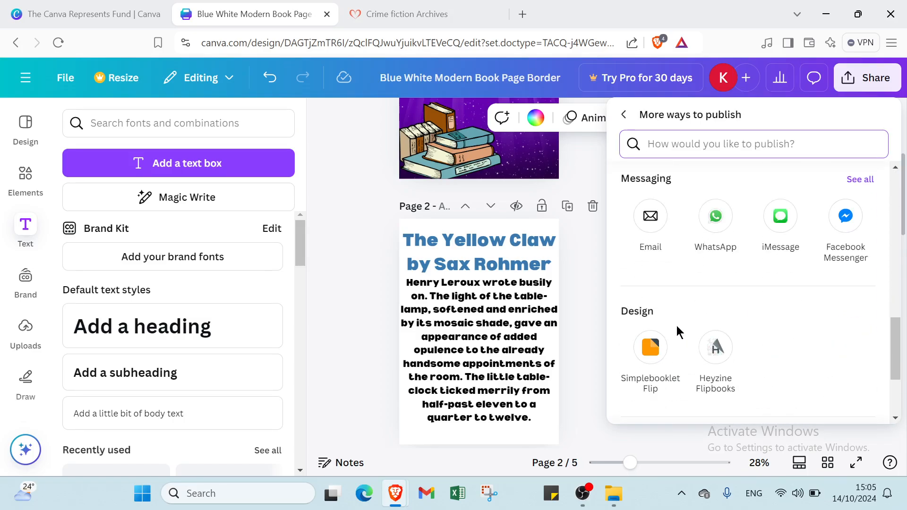
{"action": "left_click", "coordinate": [656, 352]}
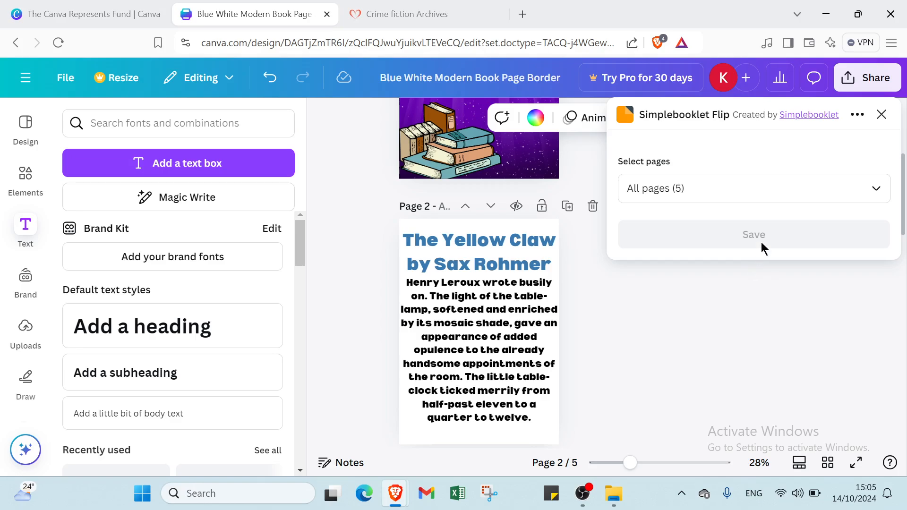
{"action": "left_click", "coordinate": [775, 240]}
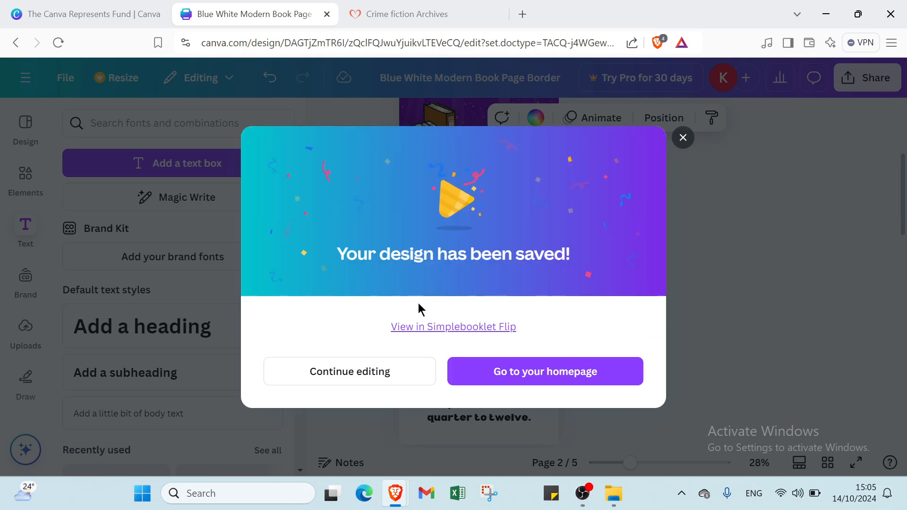
Switch to Simplebooklet and open the "Blue White Modern Book Page Bord" flipbook in its audience preview
{"action": "left_click", "coordinate": [434, 334]}
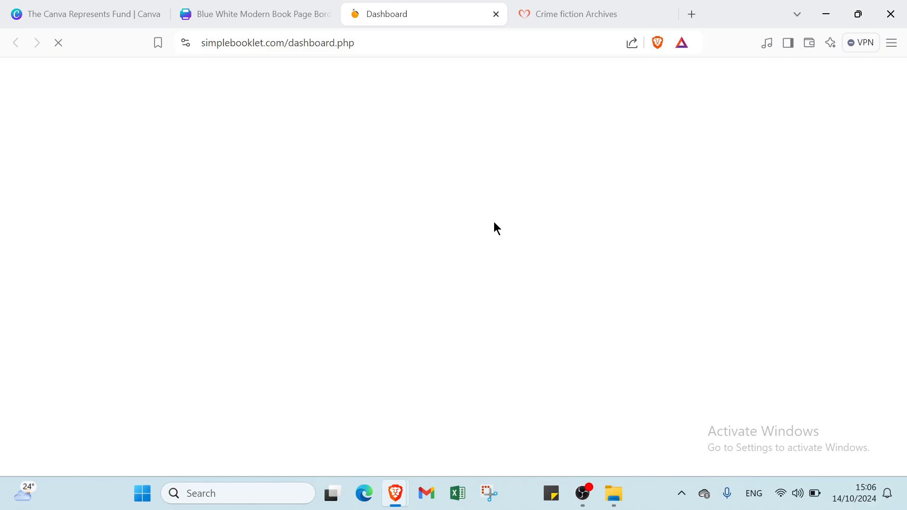
{"action": "scroll", "coordinate": [708, 199], "scroll_direction": "down", "scroll_amount": 3}
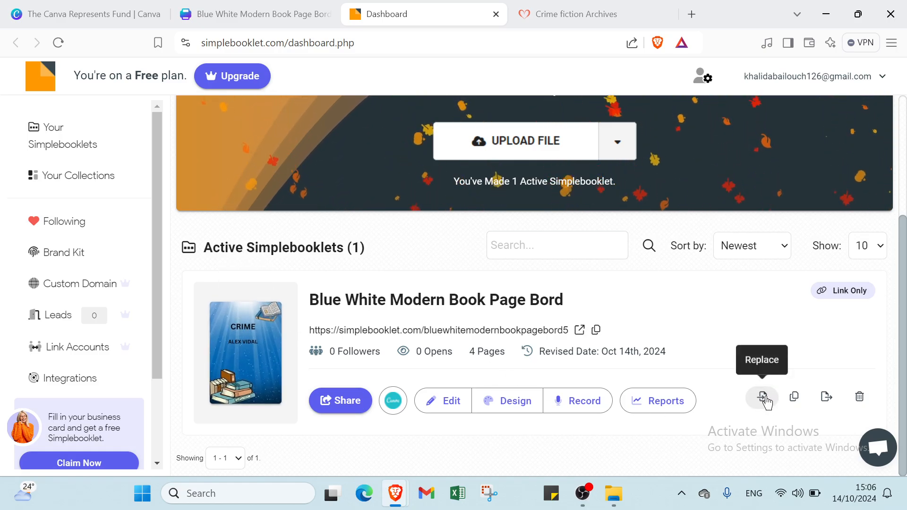
{"action": "left_click", "coordinate": [498, 331]}
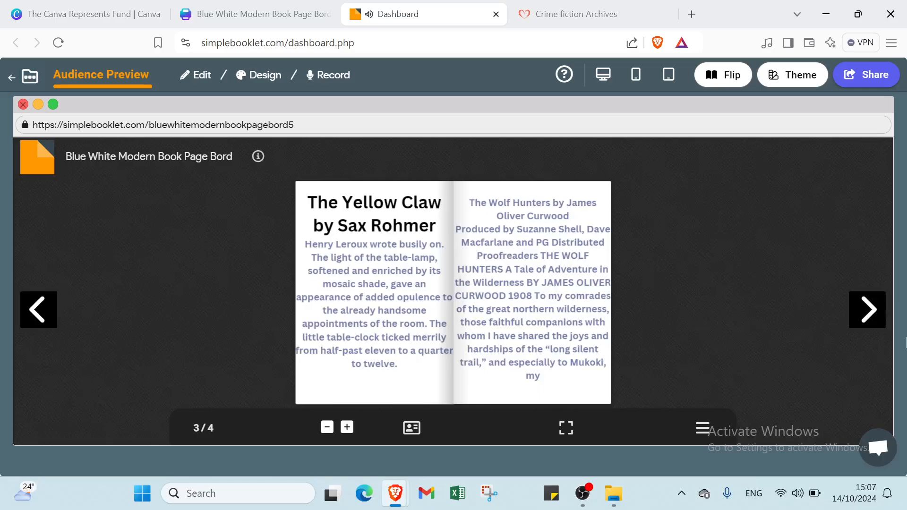
Flip through the booklet preview to the last page and back to the cover, and leave the preview
{"action": "left_click", "coordinate": [869, 310]}
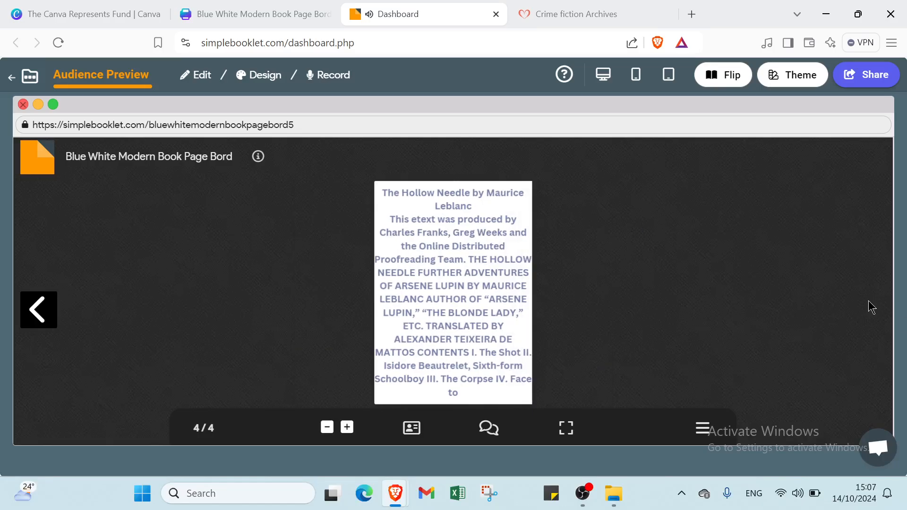
{"action": "left_click", "coordinate": [39, 309]}
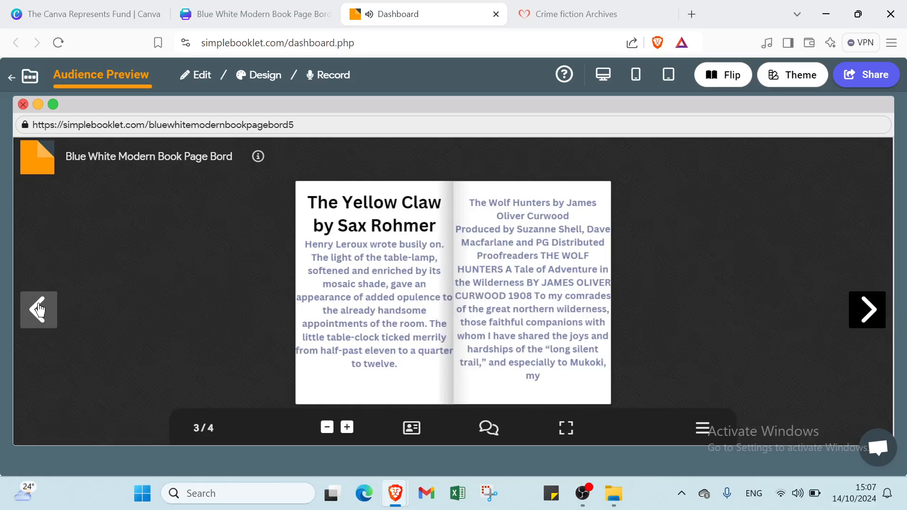
{"action": "left_click", "coordinate": [38, 310]}
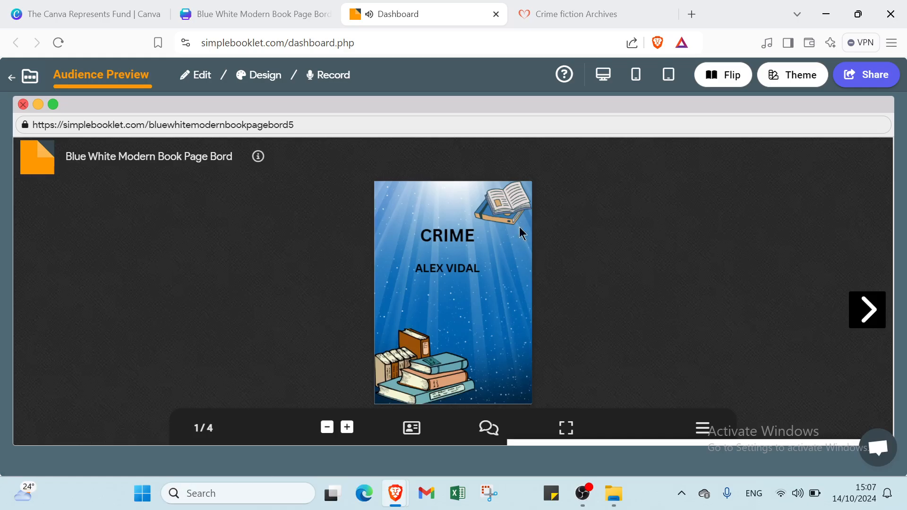
{"action": "left_click", "coordinate": [7, 76]}
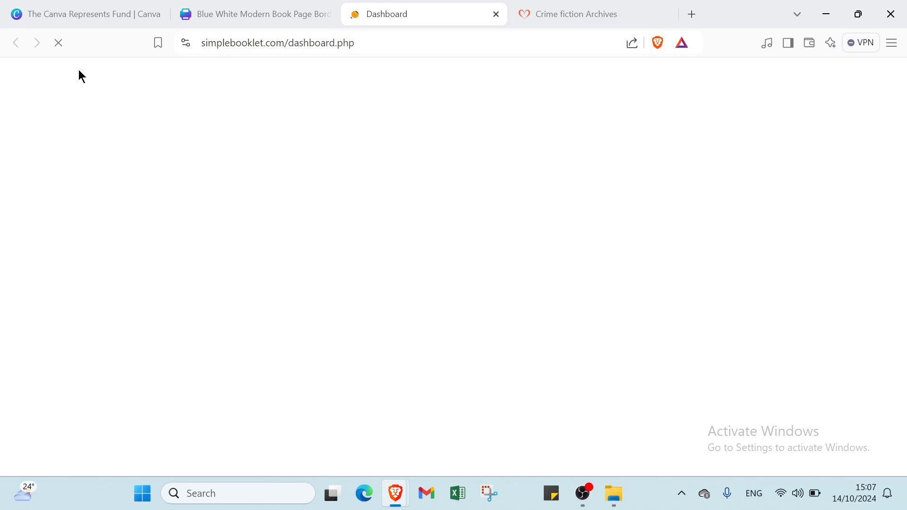
Return to Canva, leave the design for the home page, and close the Simplebooklet dashboard
{"action": "left_click", "coordinate": [263, 9]}
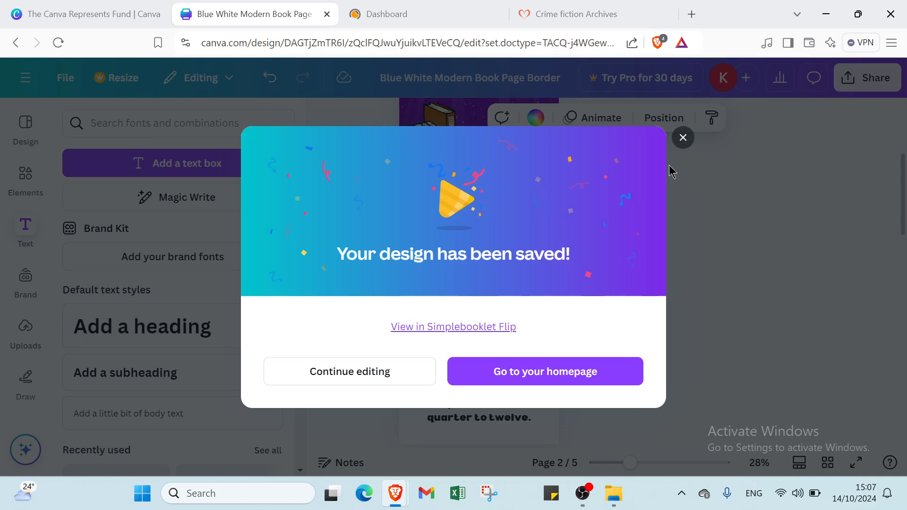
{"action": "left_click", "coordinate": [658, 119]}
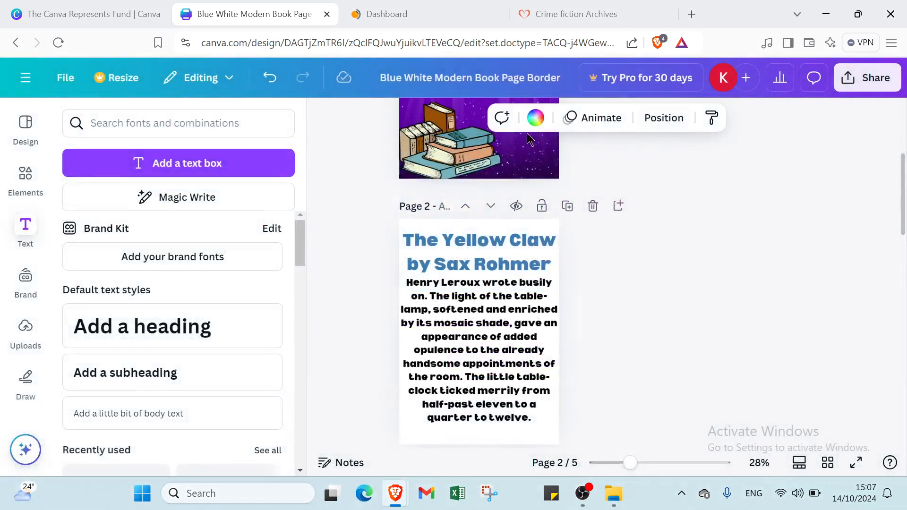
{"action": "left_click", "coordinate": [23, 79]}
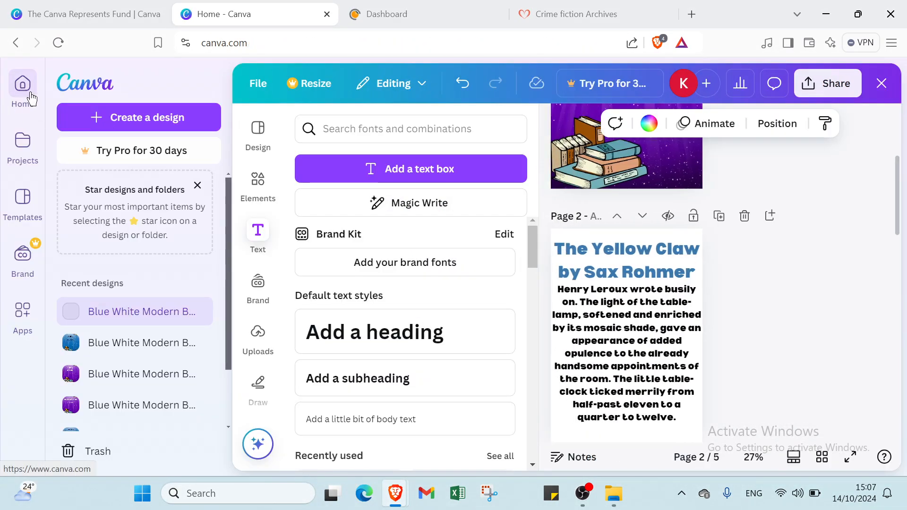
{"action": "left_click", "coordinate": [99, 9]}
{"action": "left_click", "coordinate": [256, 9]}
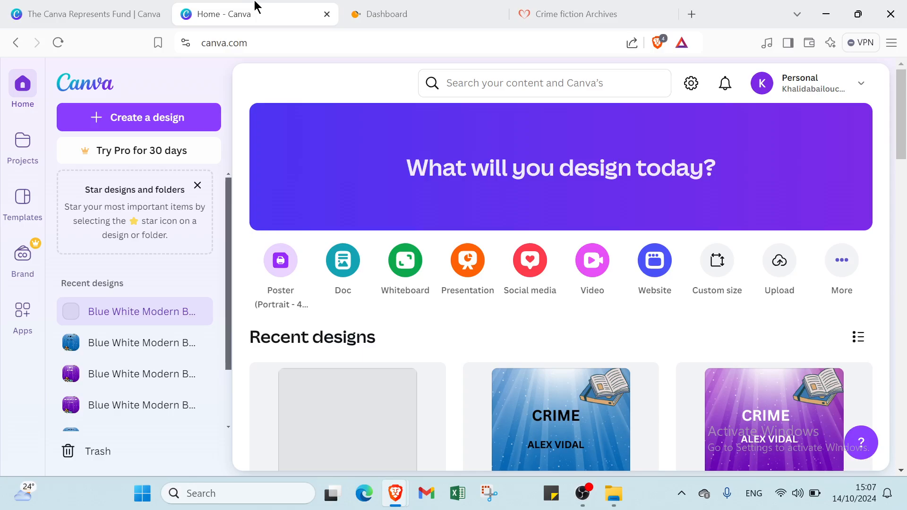
{"action": "left_click", "coordinate": [398, 12]}
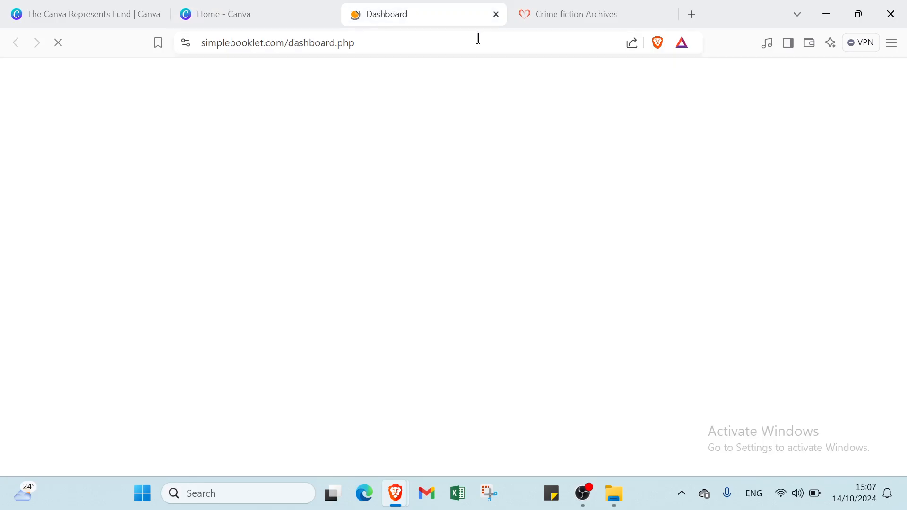
{"action": "left_click", "coordinate": [496, 14]}
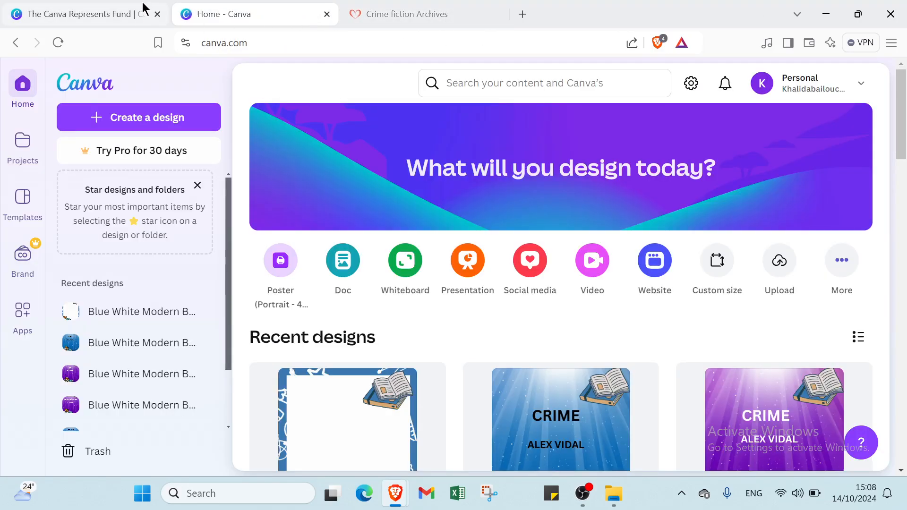